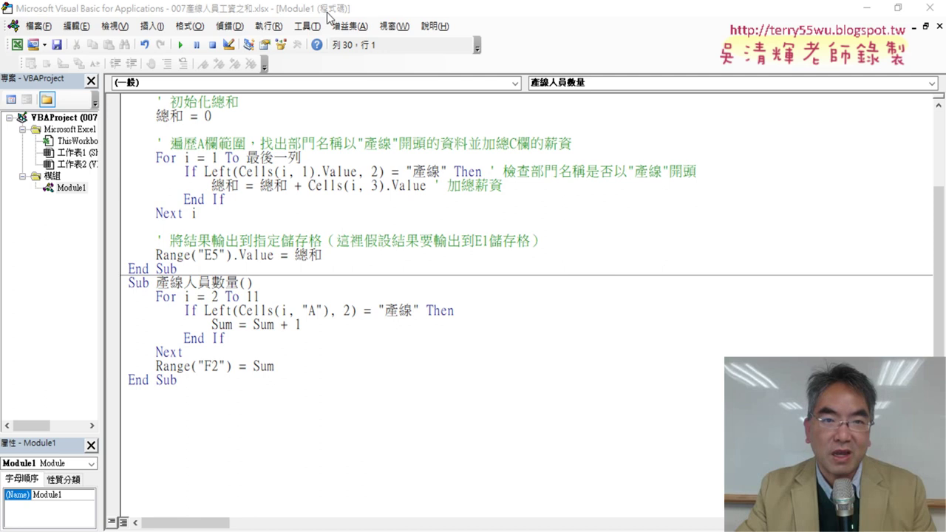
Change the 產線人員數量 macro's output from Range("F2") to Range("E2").
{"action": "mouse_move", "coordinate": [329, 17]}
{"action": "left_mouse_down"}
{"action": "mouse_move", "coordinate": [570, 59]}
{"action": "mouse_move", "coordinate": [650, 42]}
{"action": "left_mouse_up"}
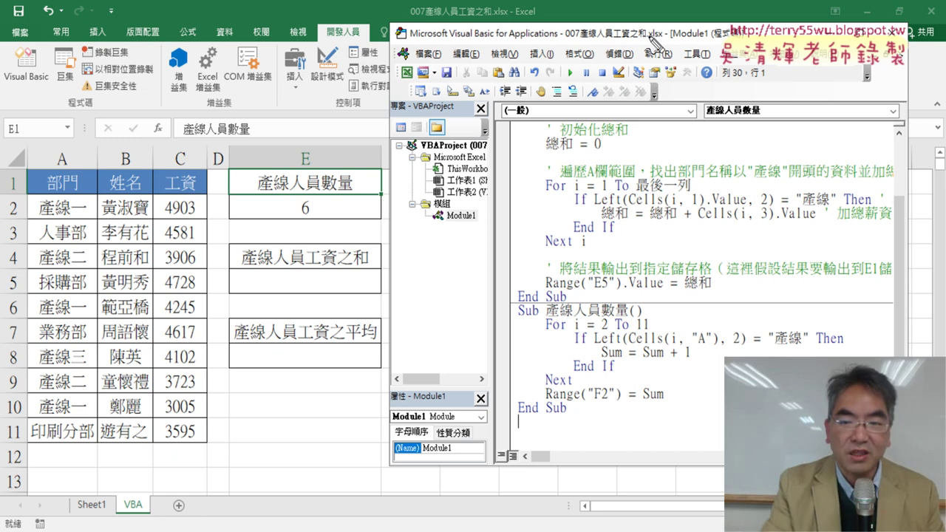
{"action": "left_click_drag", "start_coordinate": [588, 402], "coordinate": [596, 404]}
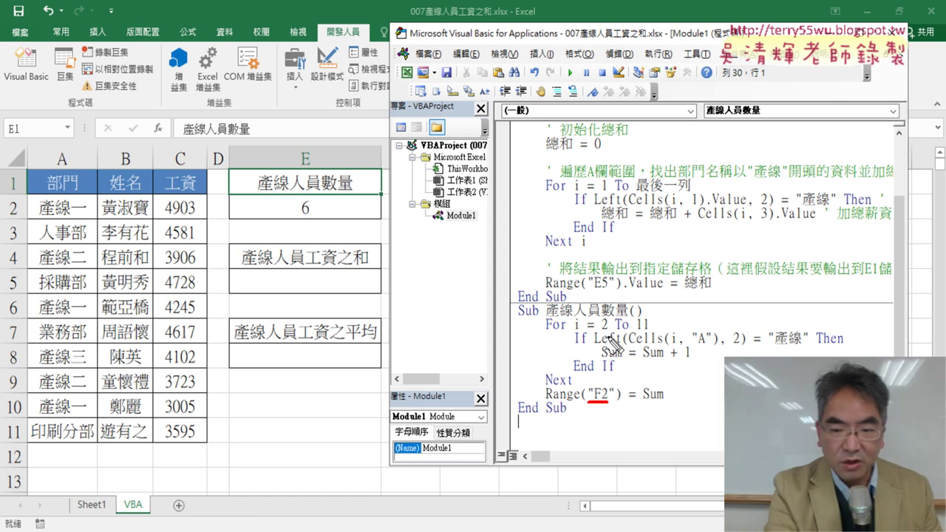
{"action": "key", "text": "Escape"}
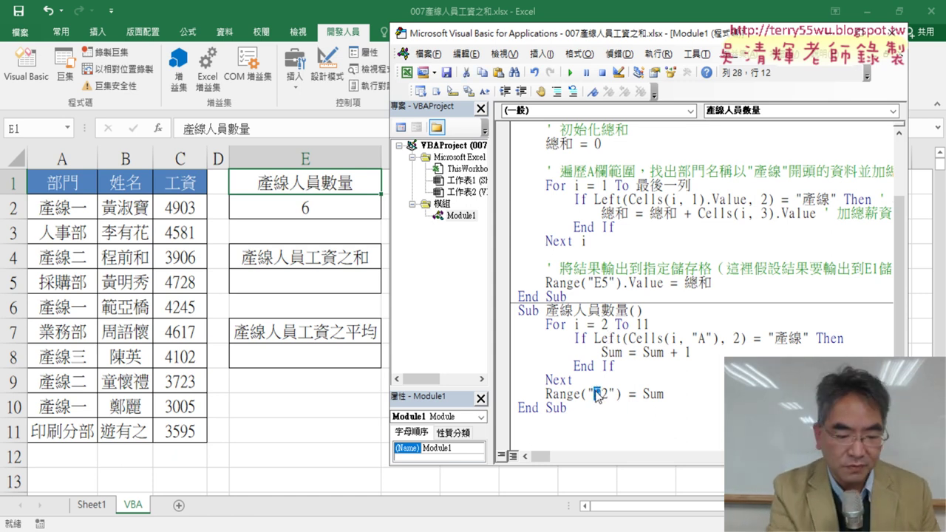
{"action": "type", "text": "E"}
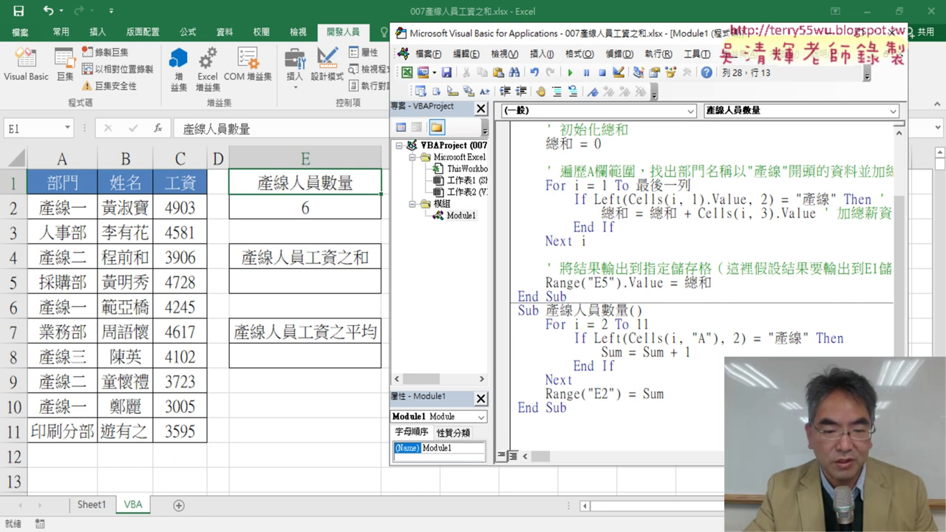
{"action": "key", "text": "alt+Tab"}
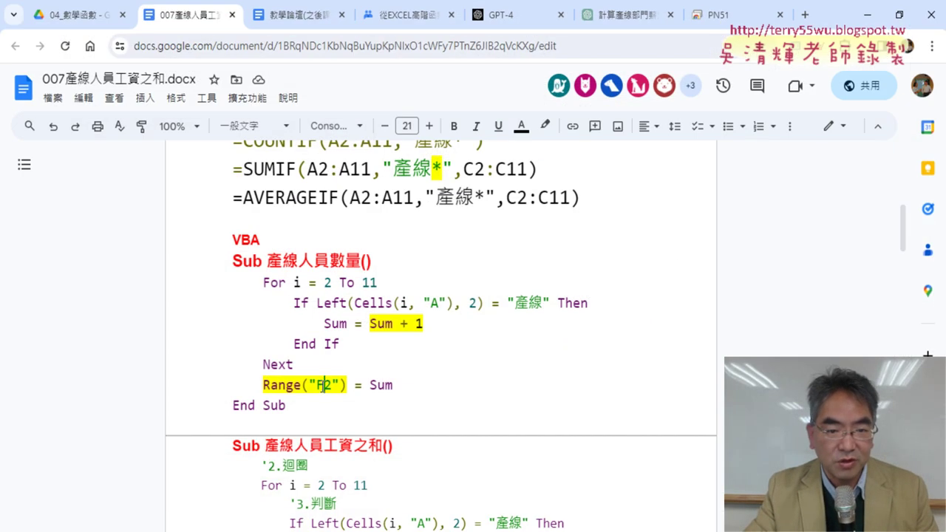
In the Google Docs notes, change Range("F2") to Range("E2") and review the other Subs.
{"action": "left_click_drag", "start_coordinate": [318, 385], "coordinate": [326, 385]}
{"action": "type", "text": "E"}
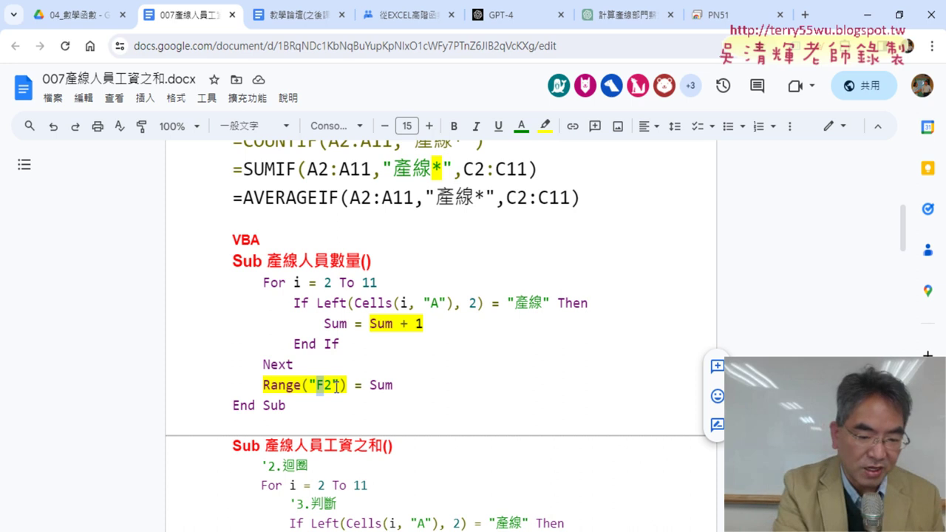
{"action": "scroll", "coordinate": [337, 387], "scroll_direction": "down", "scroll_amount": 4}
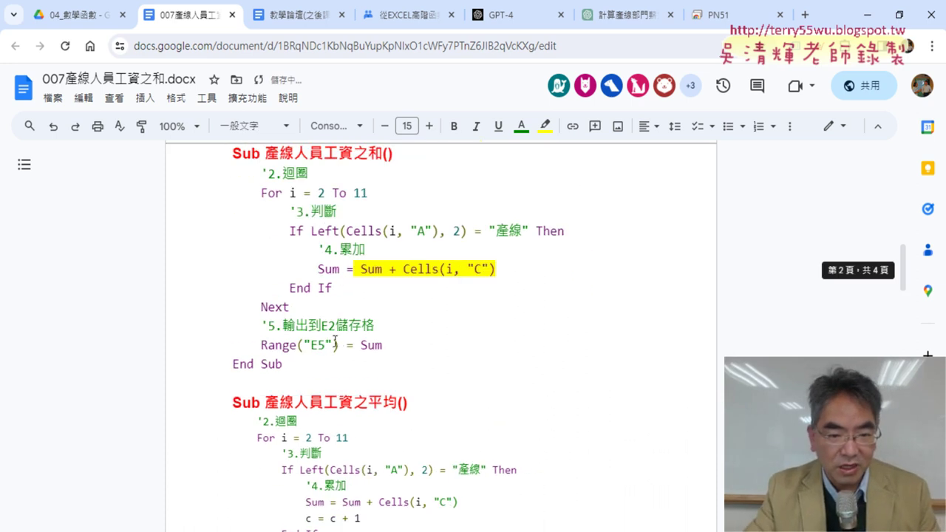
{"action": "scroll", "coordinate": [318, 392], "scroll_direction": "down", "scroll_amount": 1}
{"action": "scroll", "coordinate": [317, 392], "scroll_direction": "down", "scroll_amount": 2}
{"action": "scroll", "coordinate": [321, 393], "scroll_direction": "up", "scroll_amount": 2}
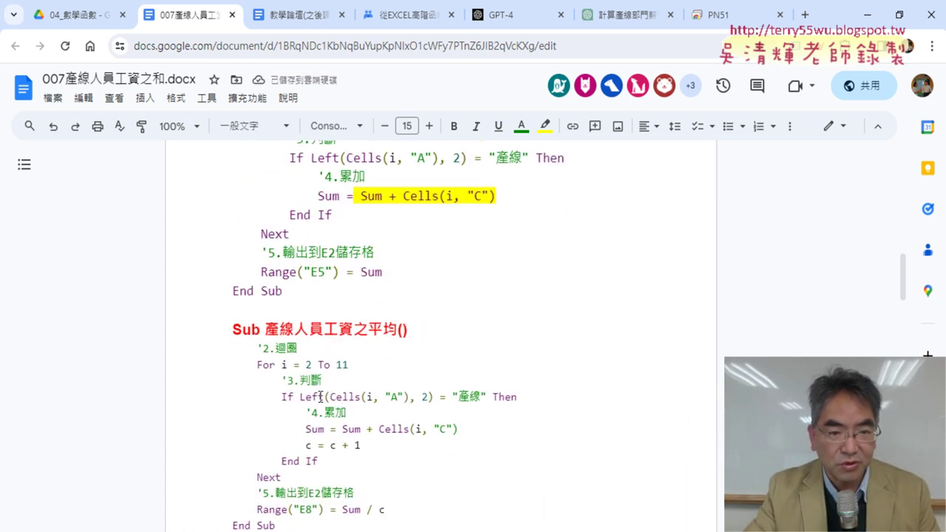
{"action": "scroll", "coordinate": [321, 393], "scroll_direction": "up", "scroll_amount": 3}
{"action": "scroll", "coordinate": [322, 393], "scroll_direction": "up", "scroll_amount": 1}
{"action": "scroll", "coordinate": [323, 392], "scroll_direction": "up", "scroll_amount": 2}
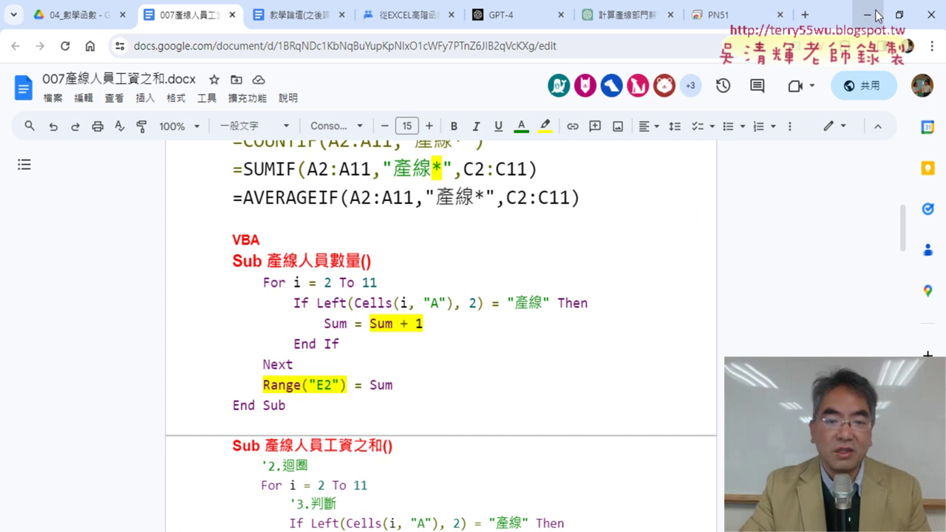
Clear cell E2 and run the 產線人員數量 macro from the VBA editor.
{"action": "left_click", "coordinate": [878, 15]}
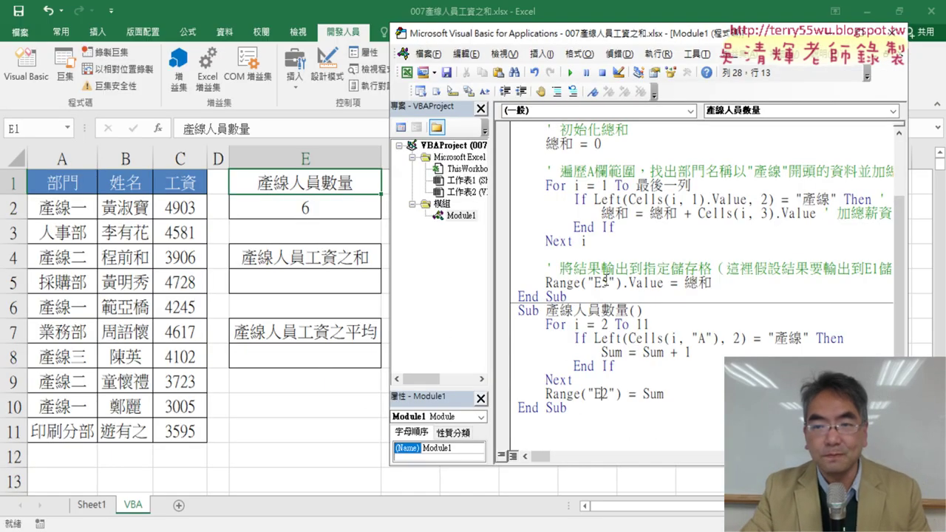
{"action": "scroll", "coordinate": [621, 323], "scroll_direction": "down", "scroll_amount": 2}
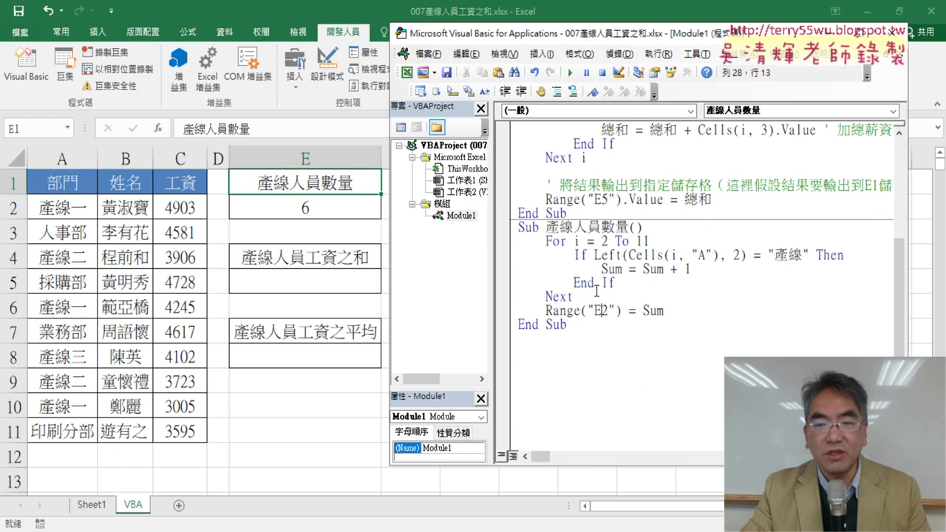
{"action": "left_click", "coordinate": [278, 207]}
{"action": "key", "text": "Delete"}
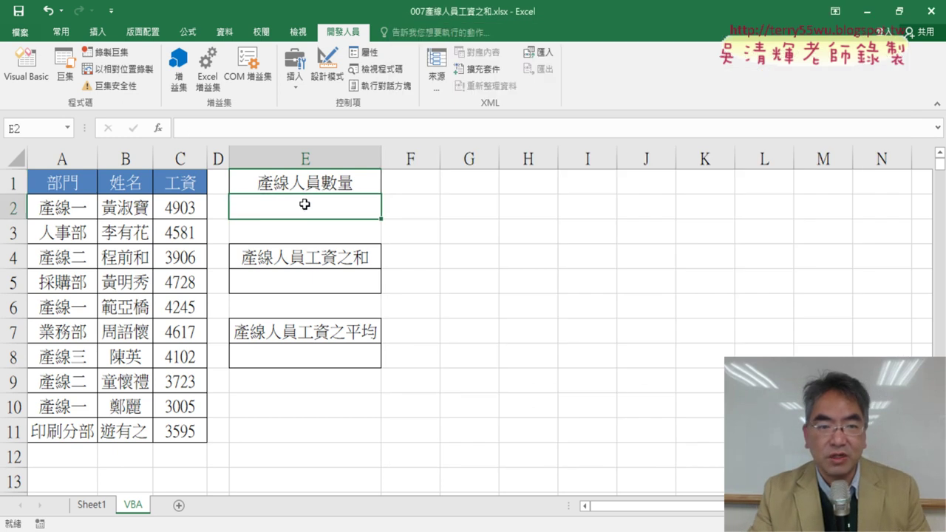
{"action": "left_click", "coordinate": [26, 67]}
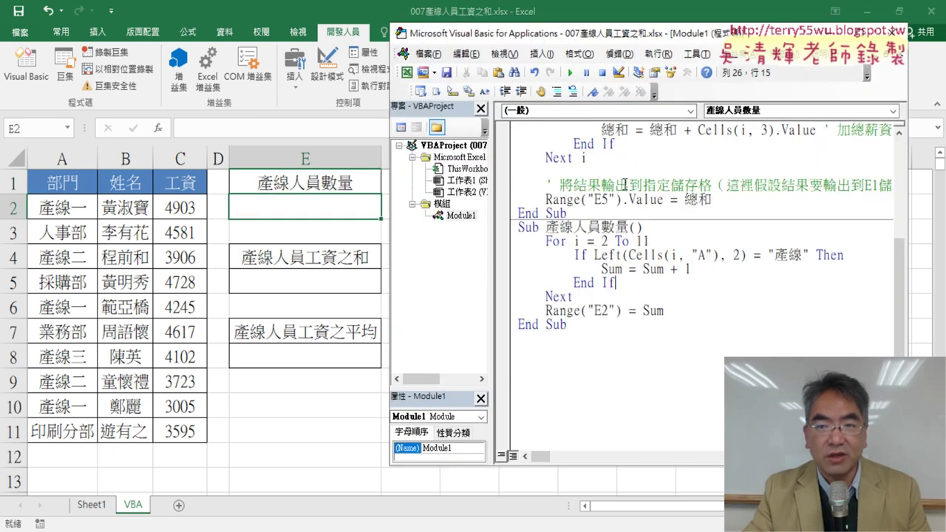
{"action": "left_click", "coordinate": [570, 72]}
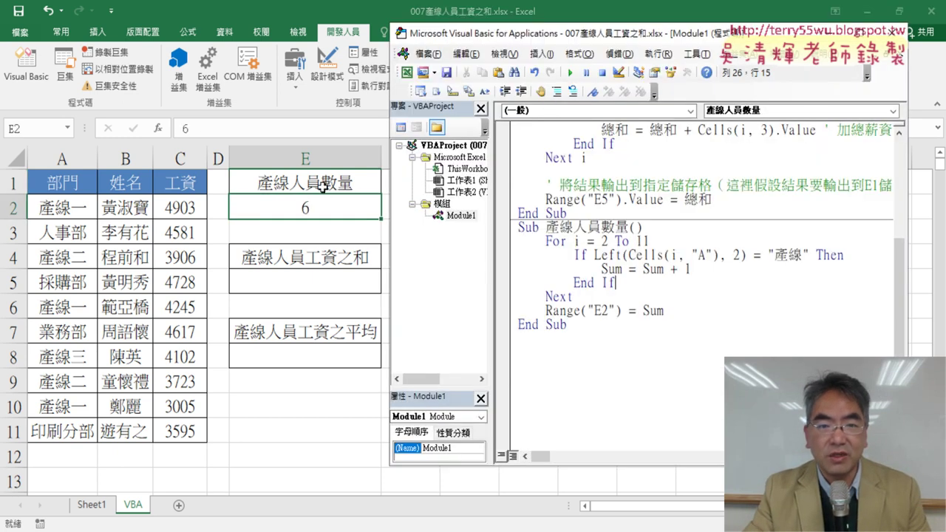
Check that E2 shows 6, clear it again, and return to the worksheet.
{"action": "left_click", "coordinate": [294, 213]}
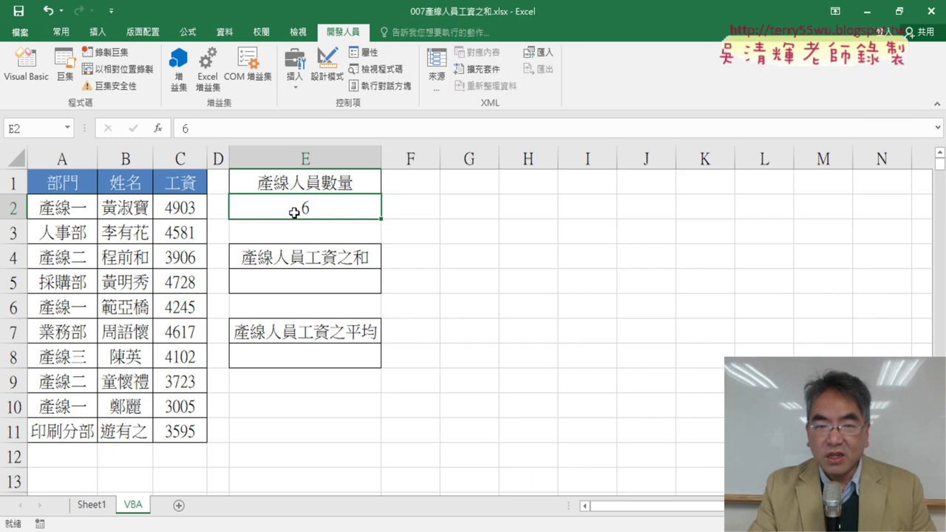
{"action": "key", "text": "Delete"}
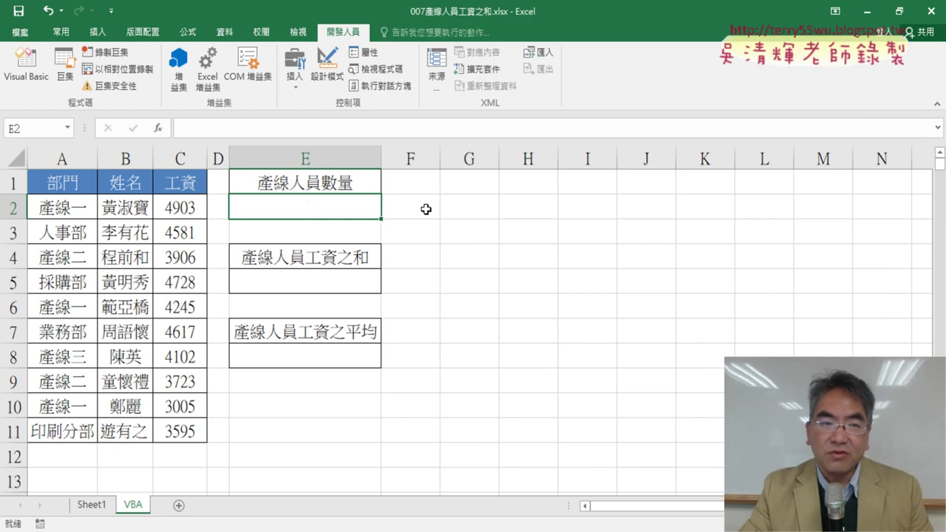
{"action": "left_click", "coordinate": [26, 65]}
{"action": "left_click", "coordinate": [325, 226]}
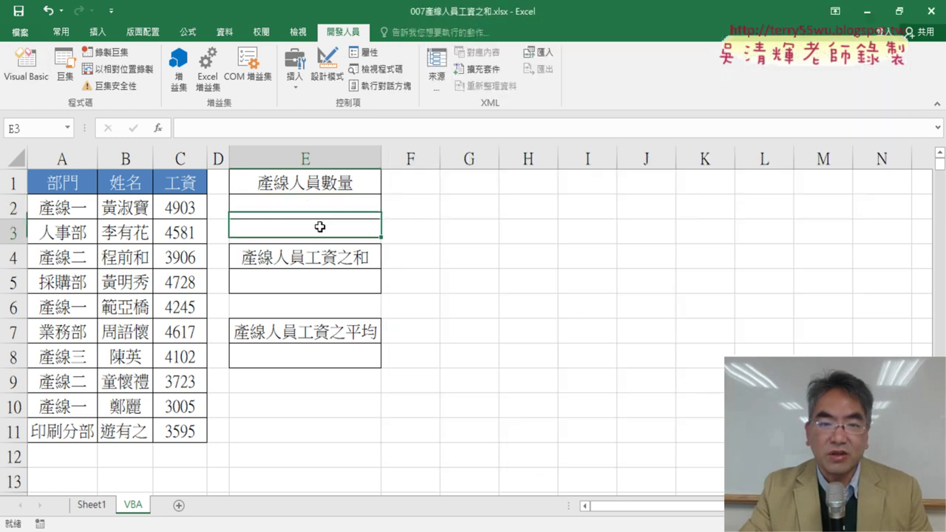
{"action": "left_click", "coordinate": [462, 205]}
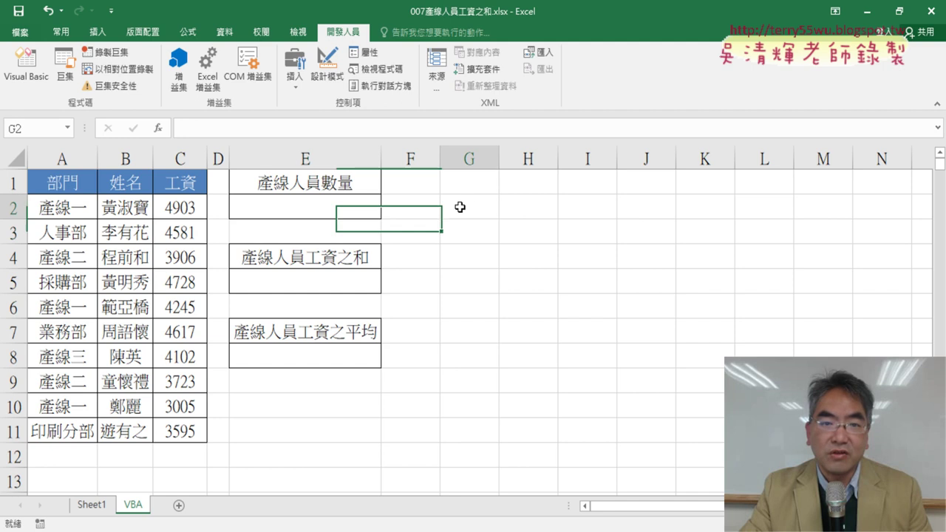
Draw a Form Controls button spanning cells G1 to I2.
{"action": "left_click", "coordinate": [296, 80]}
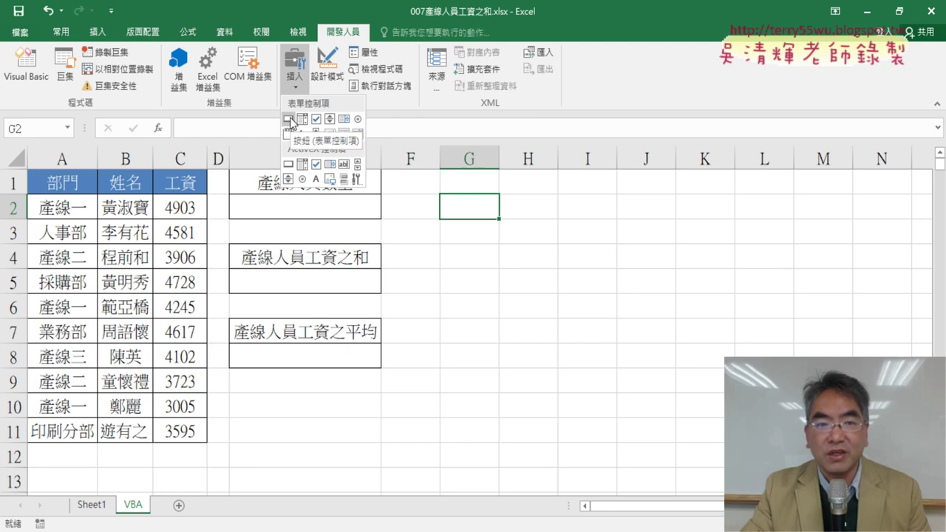
{"action": "left_click", "coordinate": [290, 120]}
{"action": "left_click_drag", "start_coordinate": [445, 182], "coordinate": [588, 219]}
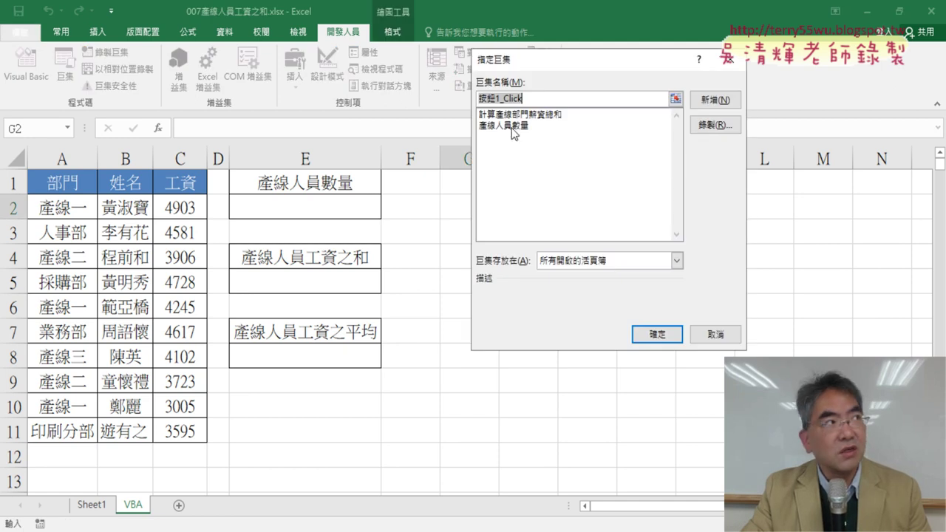
Assign the 產線人員數量 macro to the button, copying the macro name.
{"action": "left_click", "coordinate": [512, 127]}
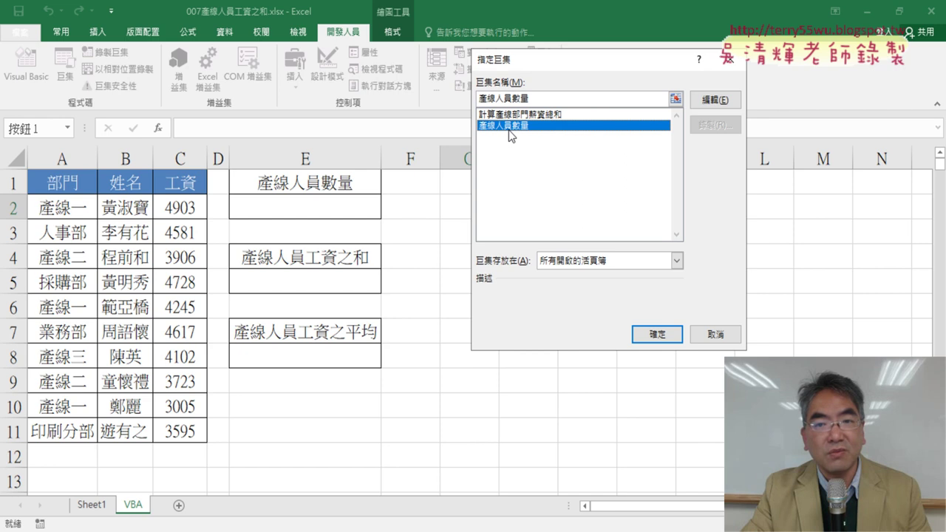
{"action": "left_click_drag", "start_coordinate": [541, 60], "coordinate": [535, 60]}
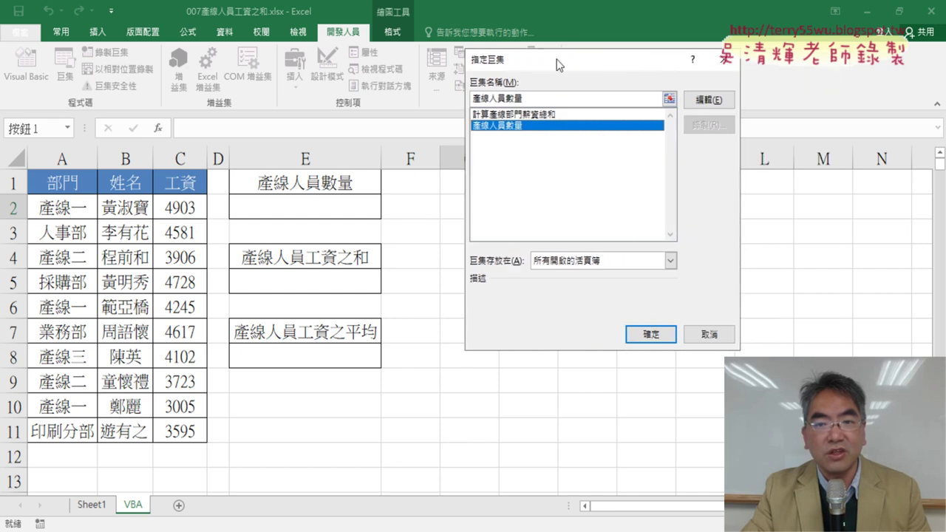
{"action": "left_click", "coordinate": [476, 98]}
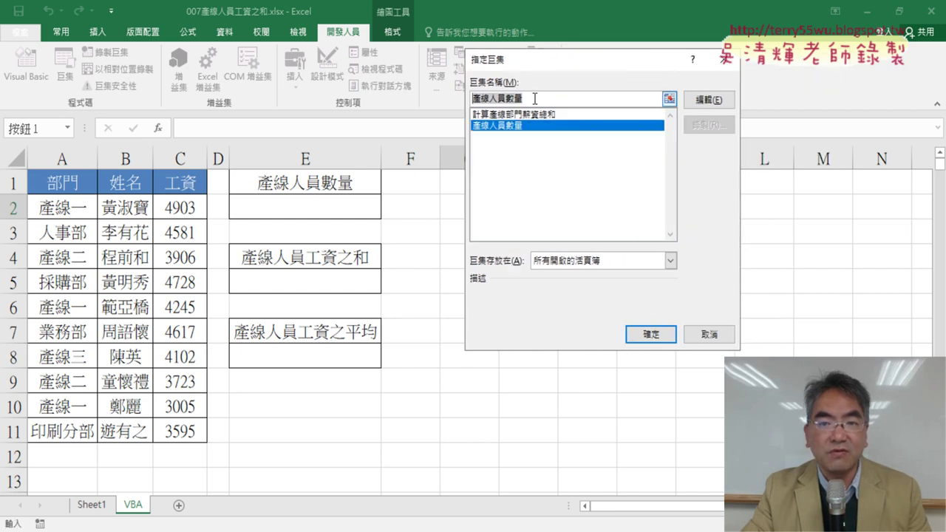
{"action": "right_click", "coordinate": [534, 99]}
{"action": "left_click", "coordinate": [554, 127]}
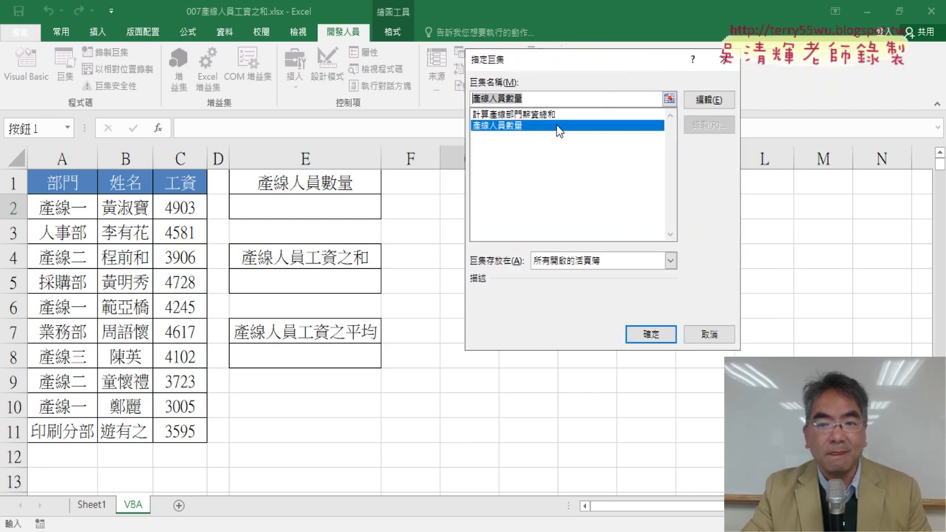
{"action": "left_click", "coordinate": [650, 335]}
Replace the button's default caption with 產線人員數量.
{"action": "double_click", "coordinate": [501, 201]}
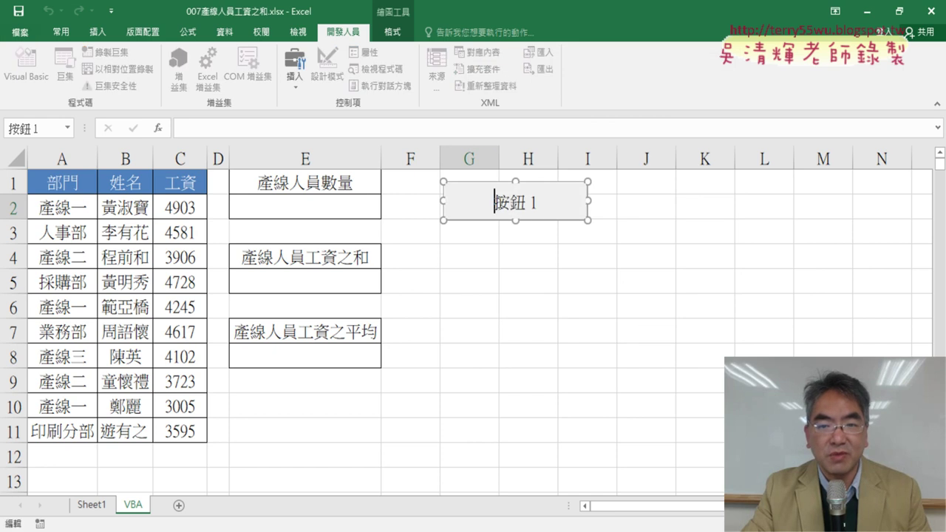
{"action": "key", "text": "BackSpace"}
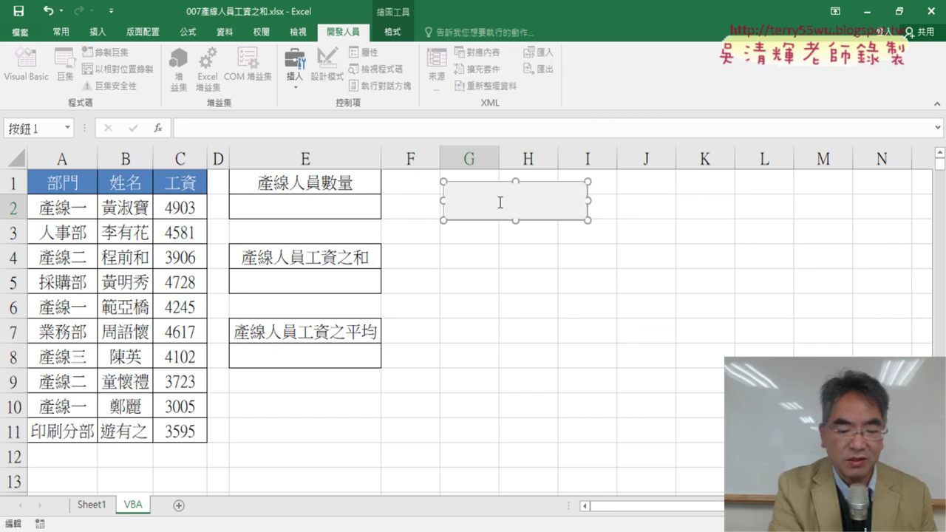
{"action": "type", "text": "產線人員數量"}
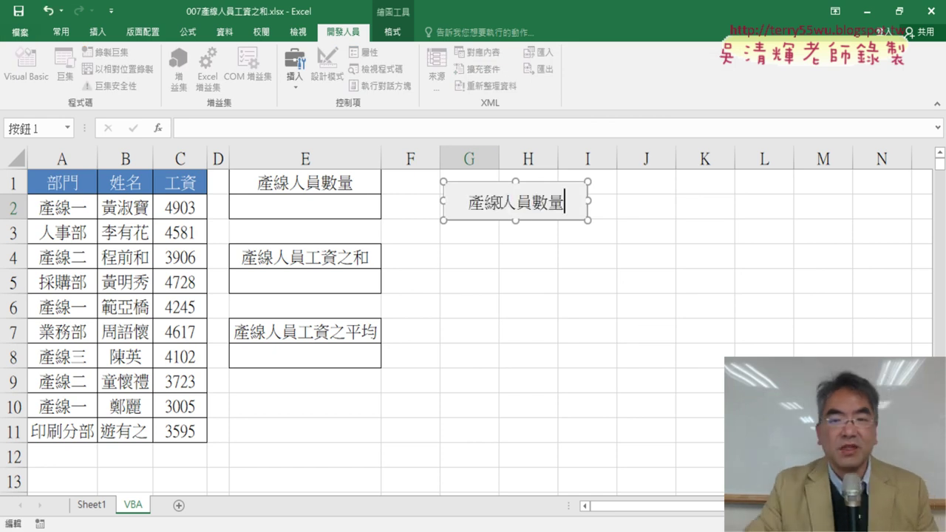
{"action": "left_click", "coordinate": [518, 303]}
Test the button, then clear the resulting count 6 from E2.
{"action": "left_click", "coordinate": [524, 213]}
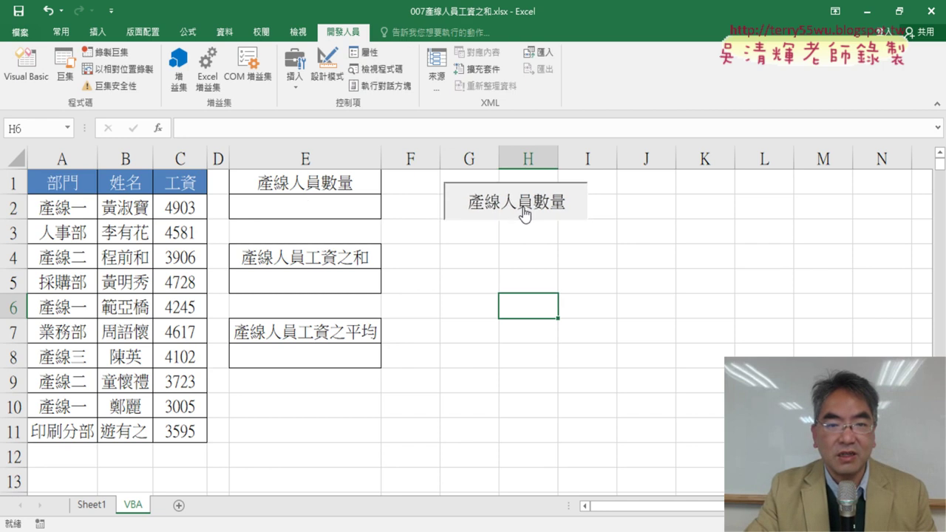
{"action": "left_click", "coordinate": [284, 209]}
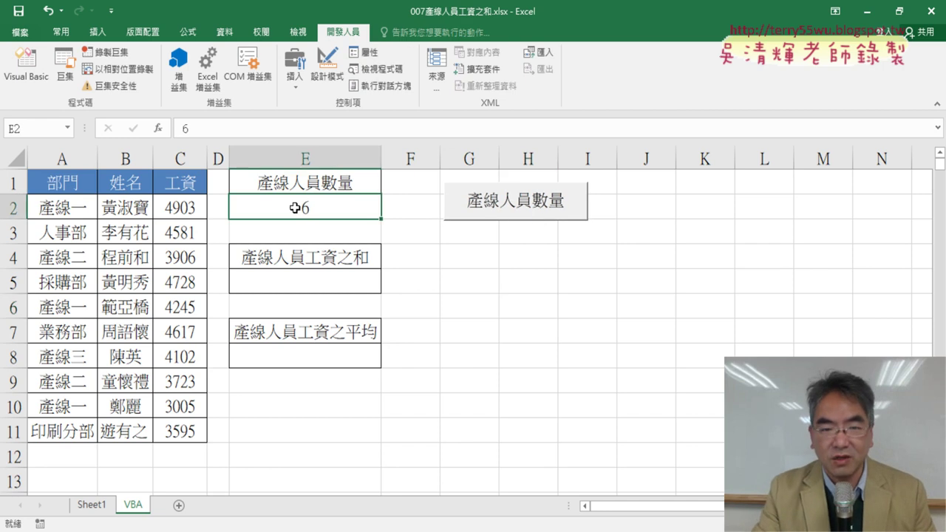
{"action": "key", "text": "Delete"}
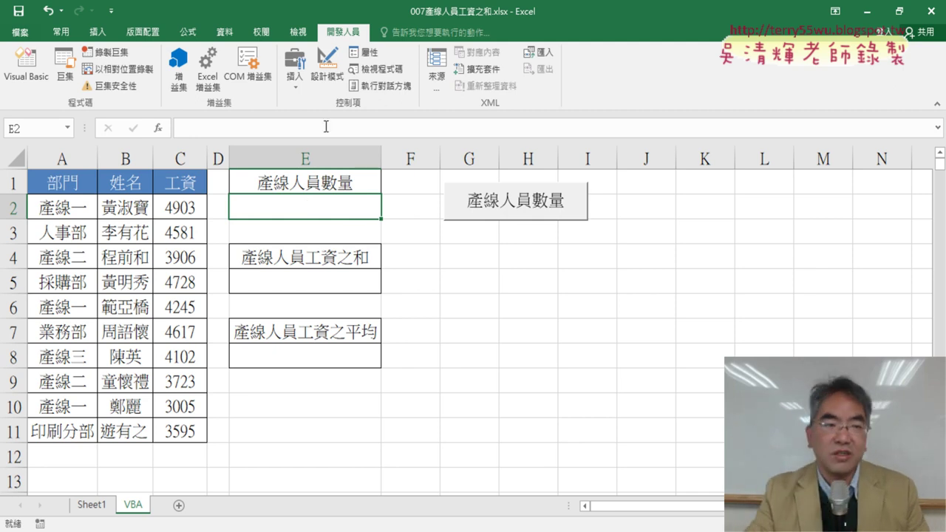
{"action": "left_click", "coordinate": [33, 79]}
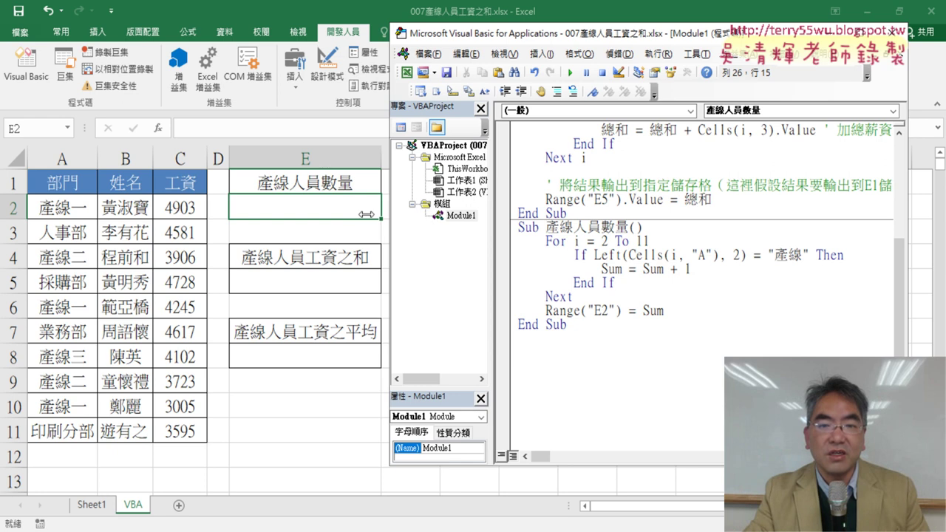
{"action": "left_click", "coordinate": [460, 215]}
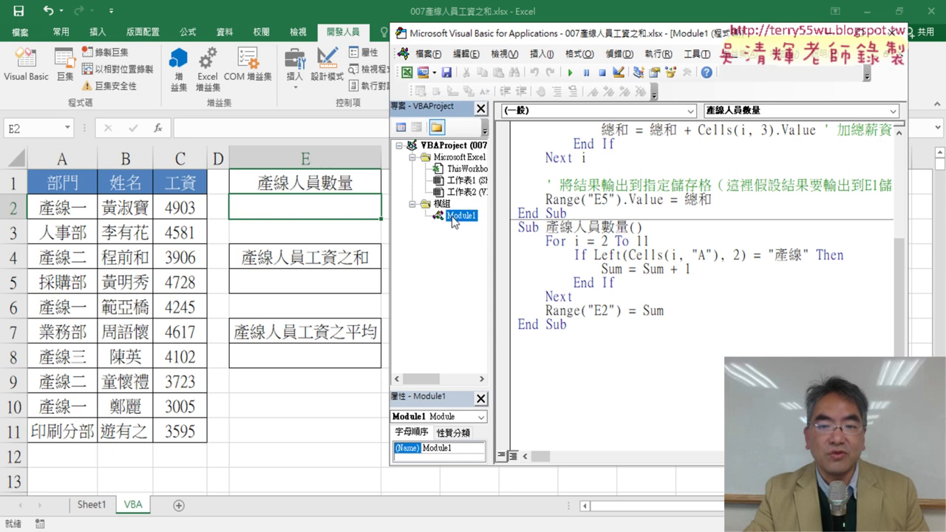
{"action": "left_click", "coordinate": [516, 227]}
{"action": "left_click", "coordinate": [576, 227]}
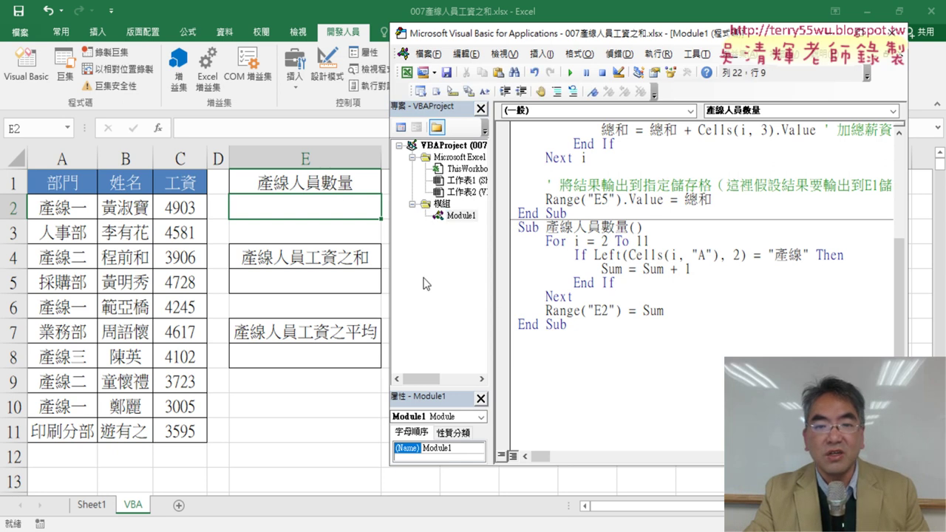
{"action": "left_click", "coordinate": [334, 226]}
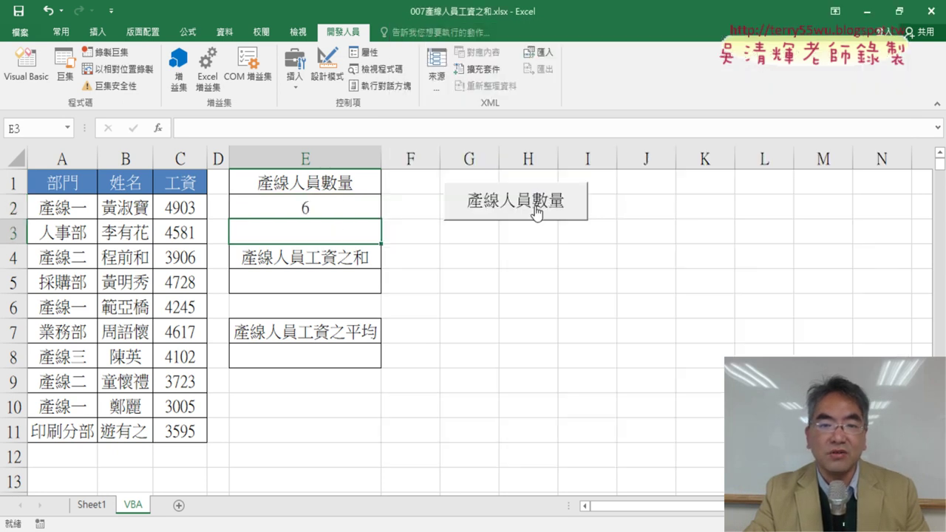
{"action": "left_click", "coordinate": [345, 207]}
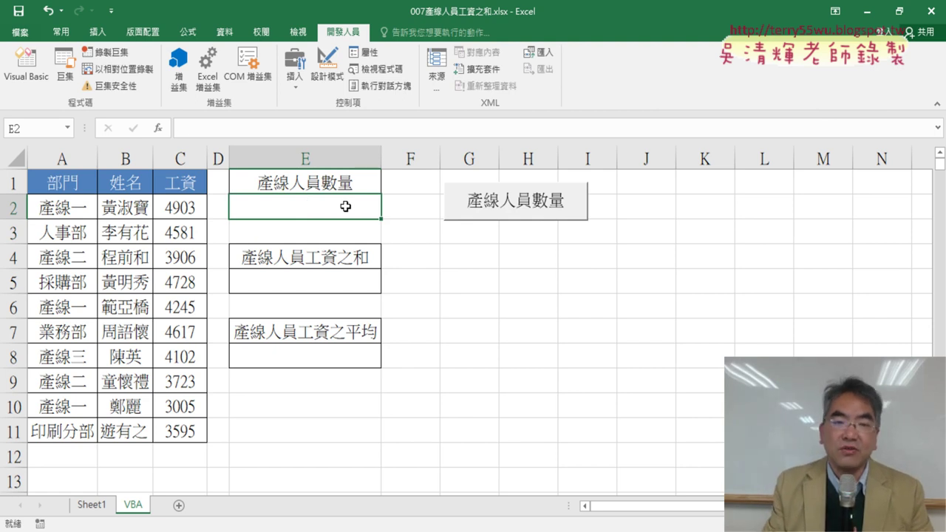
{"action": "left_click", "coordinate": [324, 263]}
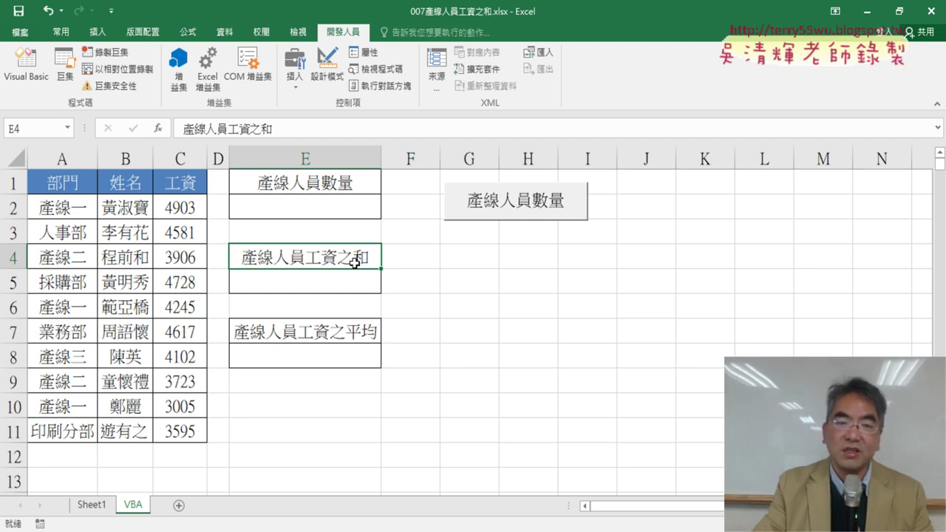
Copy the heading text 產線人員工資之和 from cell E4.
{"action": "left_click", "coordinate": [281, 129]}
{"action": "left_click_drag", "start_coordinate": [282, 129], "coordinate": [183, 129]}
{"action": "right_click", "coordinate": [216, 128]}
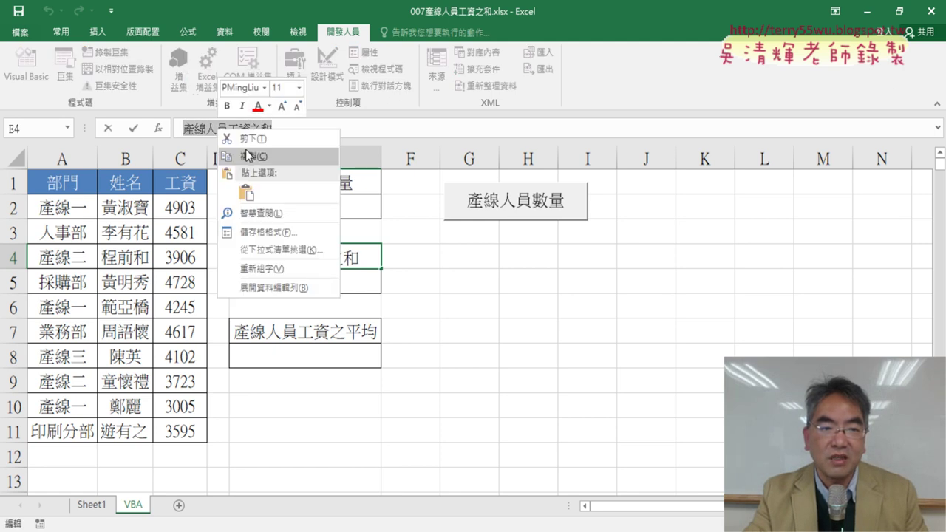
{"action": "left_click", "coordinate": [237, 153]}
{"action": "left_click", "coordinate": [108, 129]}
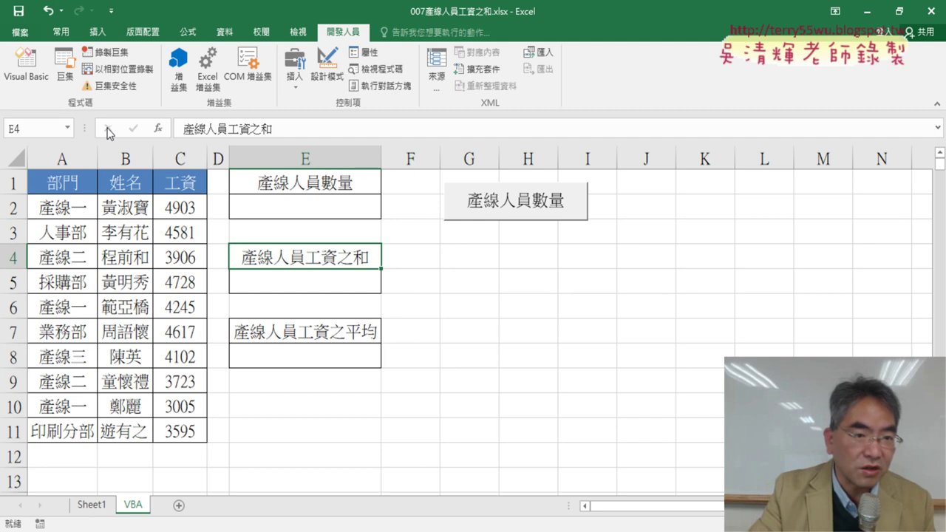
Add an empty Sub 產線人員工資之和 to Module1.
{"action": "left_click", "coordinate": [21, 80]}
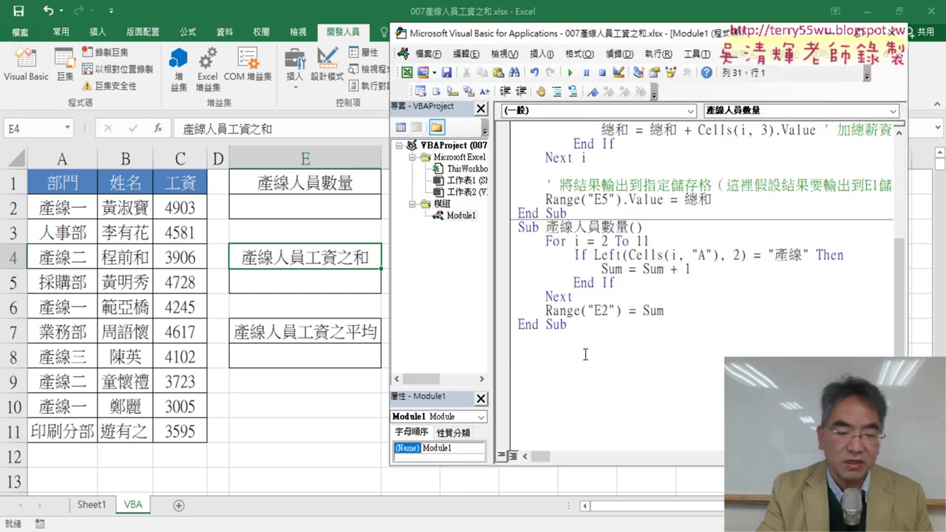
{"action": "type", "text": "su"}
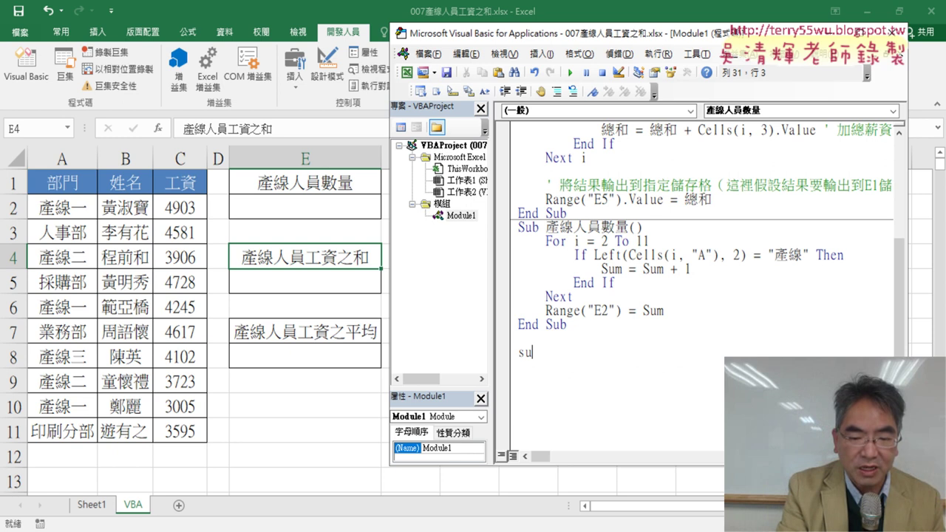
{"action": "type", "text": "b "}
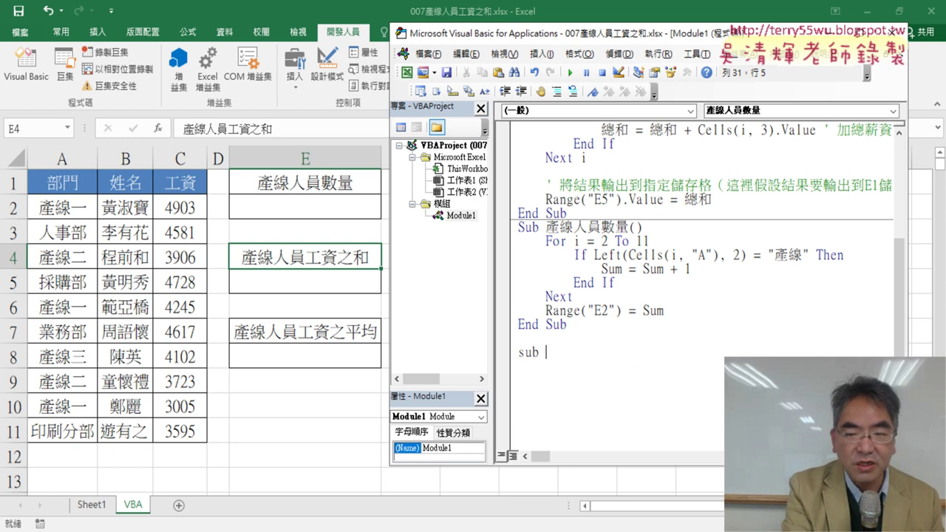
{"action": "type", "text": "產線人員工資之和"}
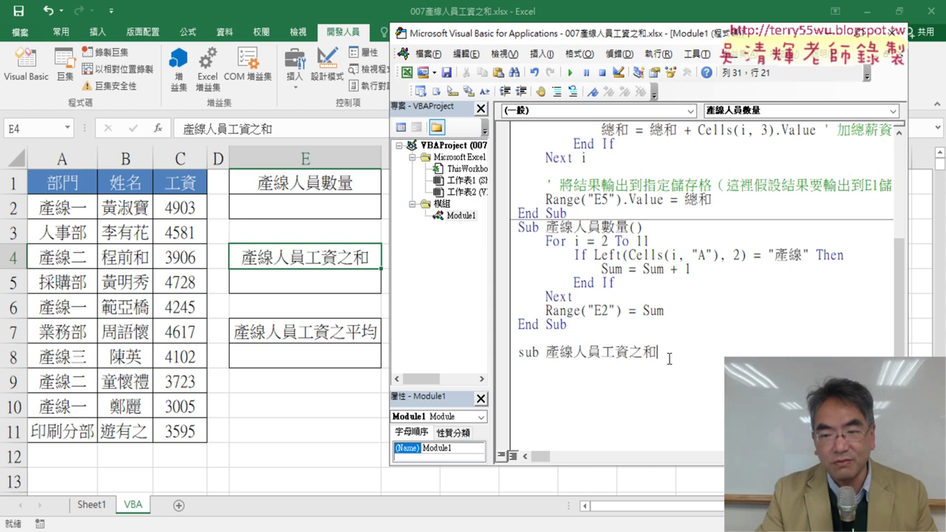
{"action": "key", "text": "Return"}
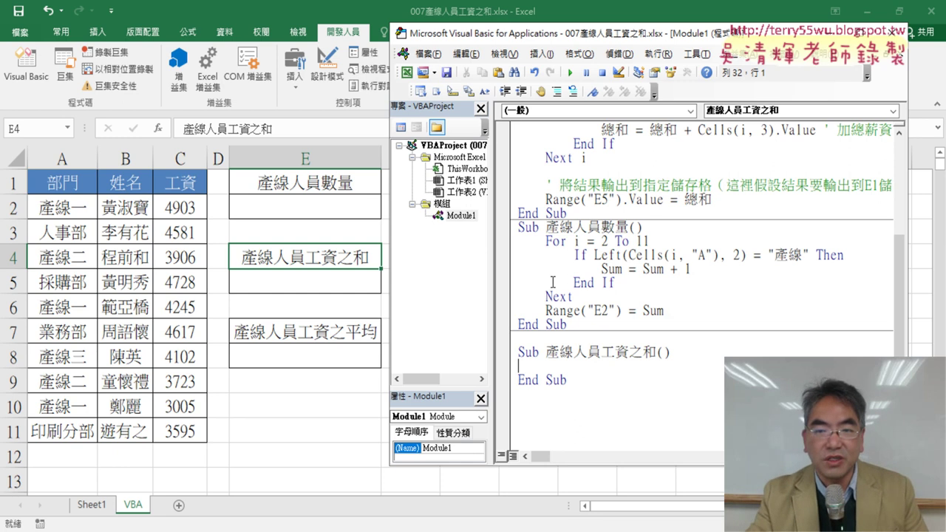
Paste the counting loop and Range("E2") line into Sub 產線人員工資之和.
{"action": "left_click_drag", "start_coordinate": [664, 310], "coordinate": [516, 244]}
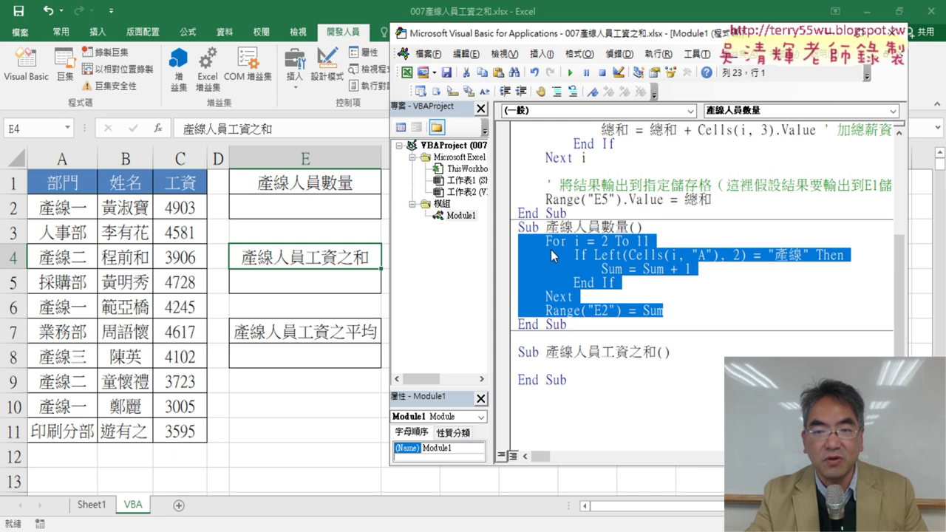
{"action": "right_click", "coordinate": [566, 282]}
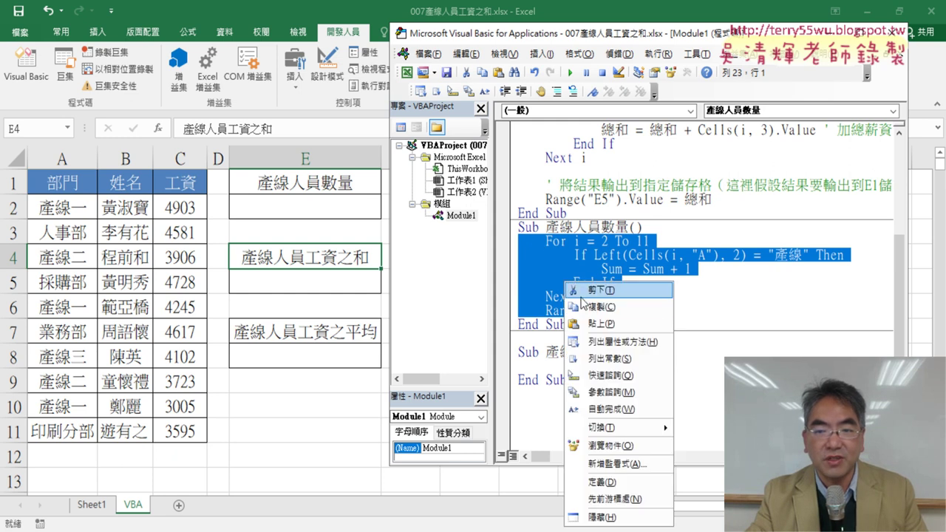
{"action": "left_click", "coordinate": [584, 305]}
{"action": "left_click", "coordinate": [523, 367]}
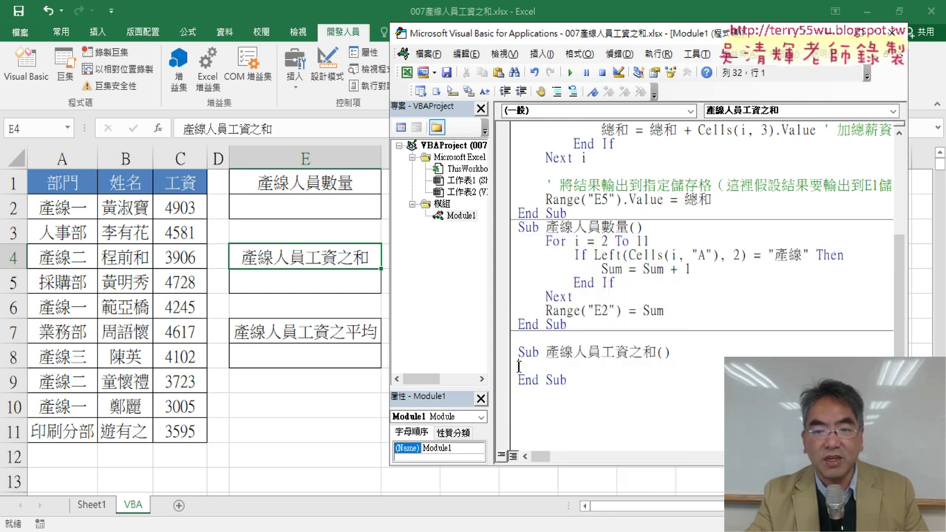
{"action": "key", "text": "ctrl+v"}
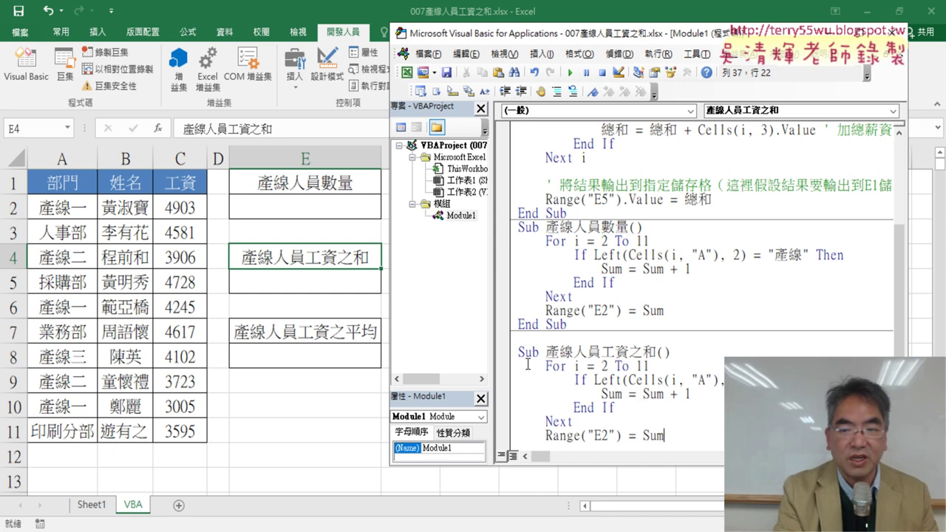
{"action": "scroll", "coordinate": [673, 314], "scroll_direction": "down", "scroll_amount": 3}
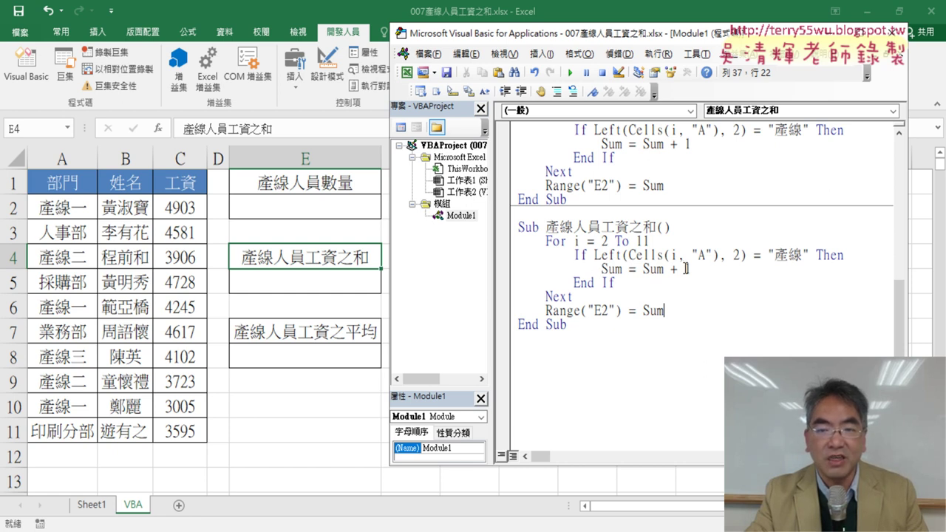
{"action": "left_click_drag", "start_coordinate": [689, 269], "coordinate": [648, 269]}
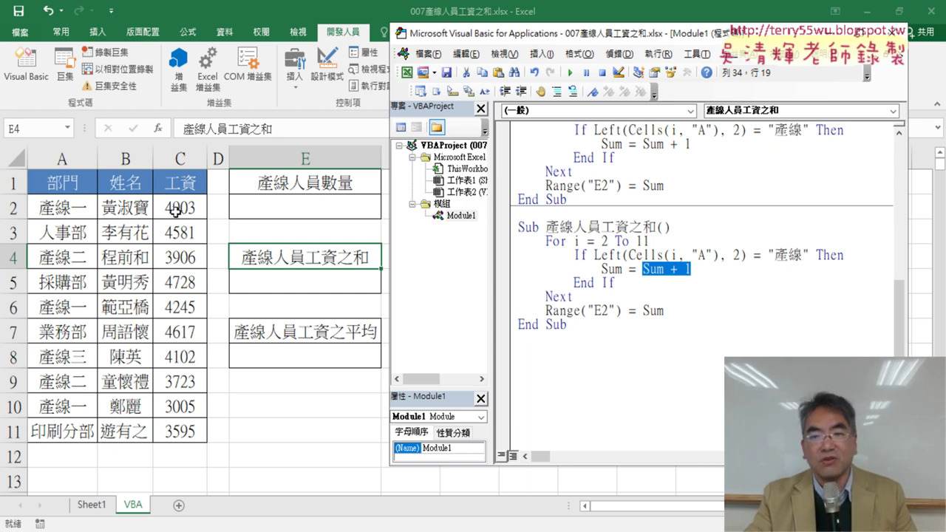
Delete the constant 1 from the Sum = Sum + 1 line.
{"action": "left_click", "coordinate": [711, 272]}
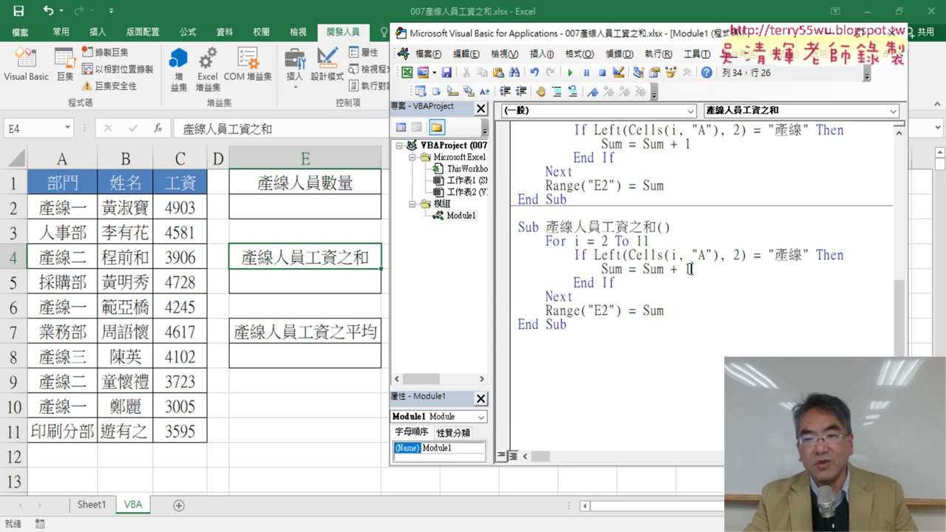
{"action": "double_click", "coordinate": [688, 269]}
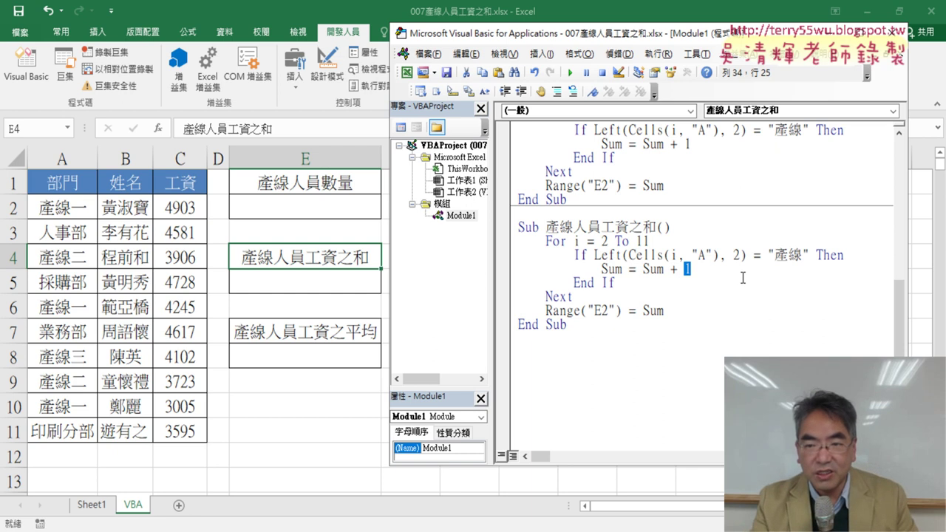
{"action": "key", "text": "BackSpace"}
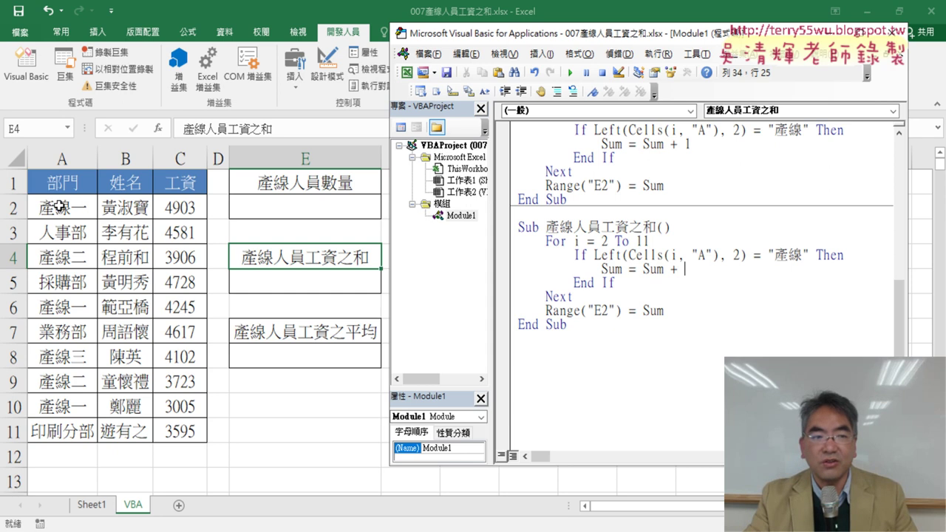
{"action": "left_click", "coordinate": [628, 255]}
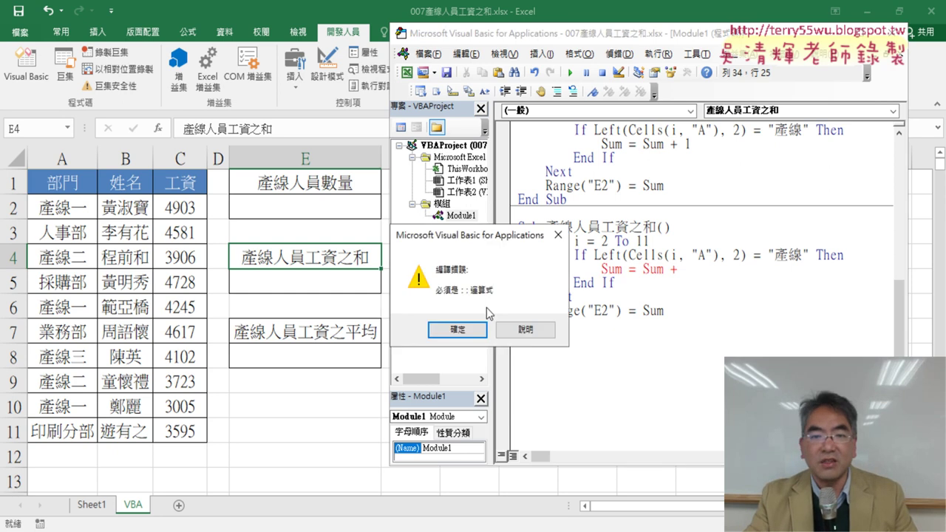
{"action": "key", "text": "Return"}
Copy Cells(i, "A") onto the Sum line and change it to Cells(i, "C").
{"action": "left_click_drag", "start_coordinate": [628, 255], "coordinate": [720, 256]}
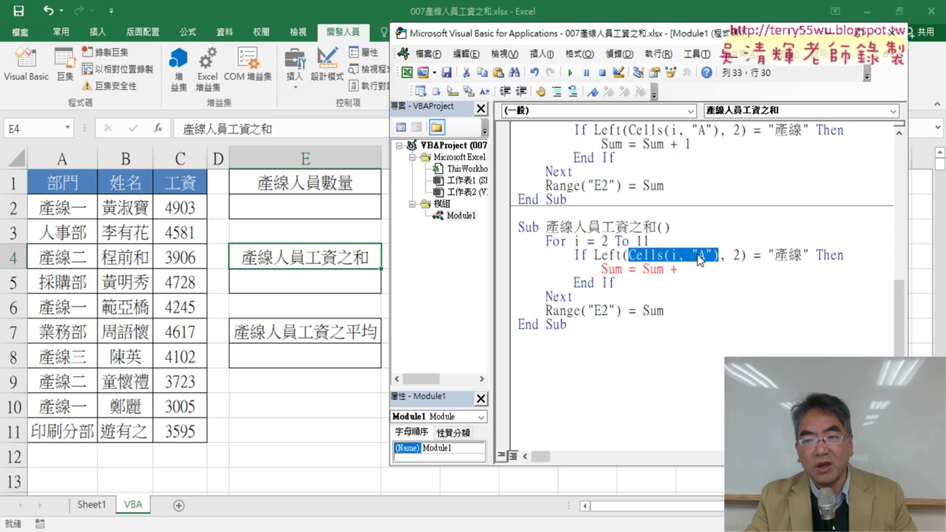
{"action": "left_click_drag", "start_coordinate": [695, 261], "coordinate": [698, 271]}
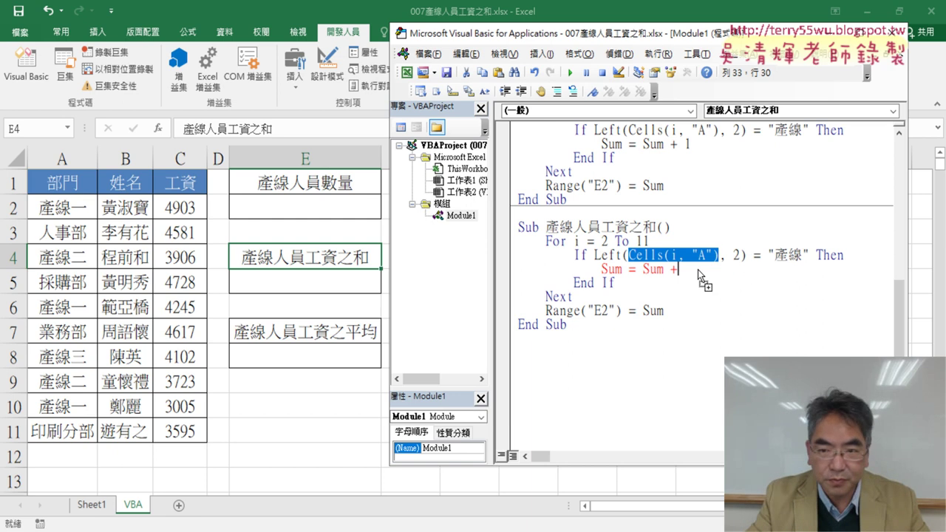
{"action": "left_click_drag", "start_coordinate": [698, 271], "coordinate": [699, 270]}
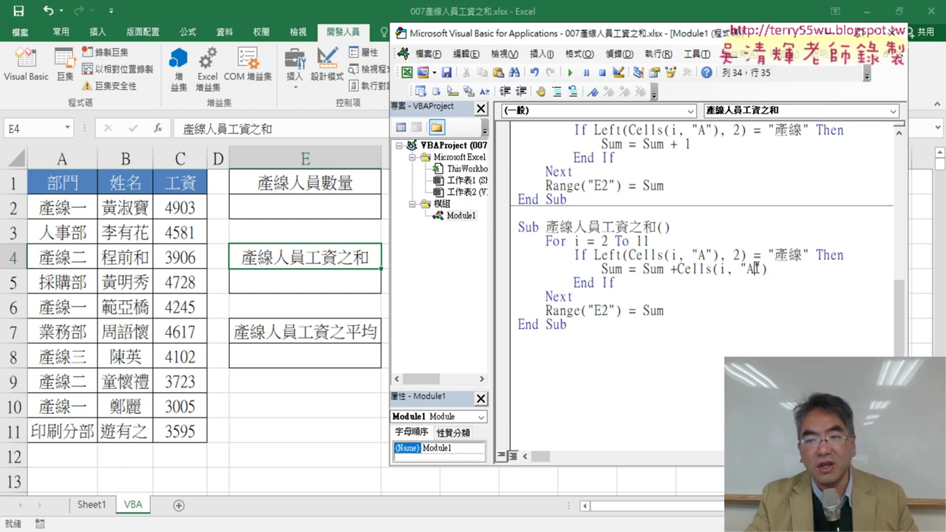
{"action": "left_click_drag", "start_coordinate": [755, 269], "coordinate": [746, 269]}
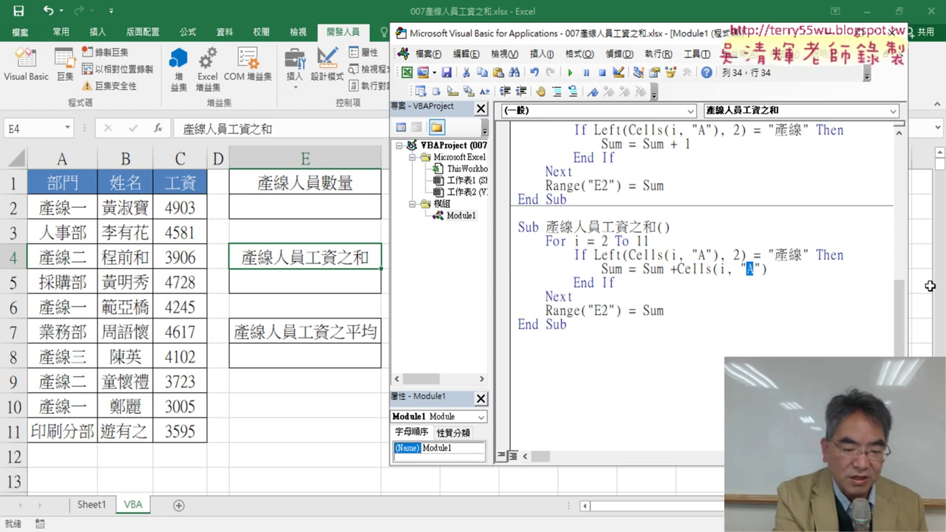
{"action": "type", "text": "C"}
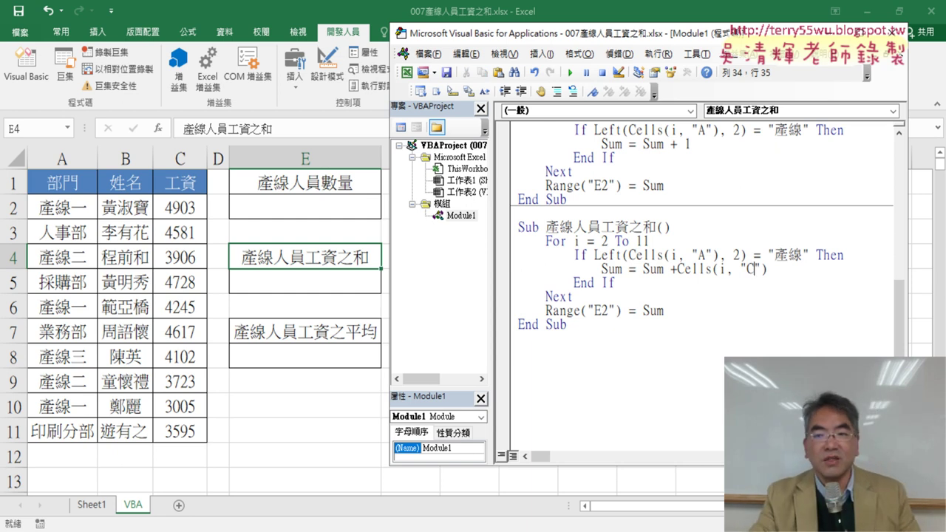
{"action": "left_click", "coordinate": [687, 324]}
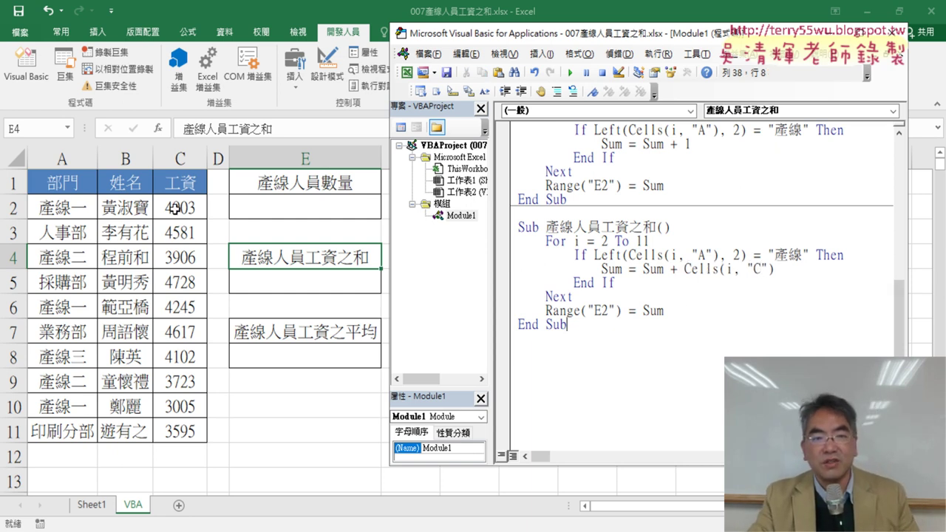
Change the wage macro's output from Range("E2") to Range("E5").
{"action": "left_click_drag", "start_coordinate": [777, 274], "coordinate": [681, 274]}
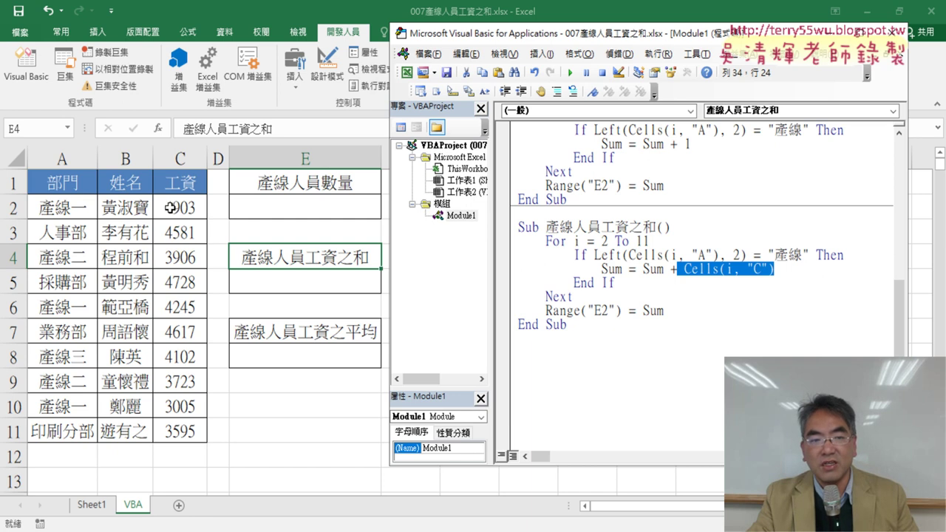
{"action": "left_click", "coordinate": [611, 269]}
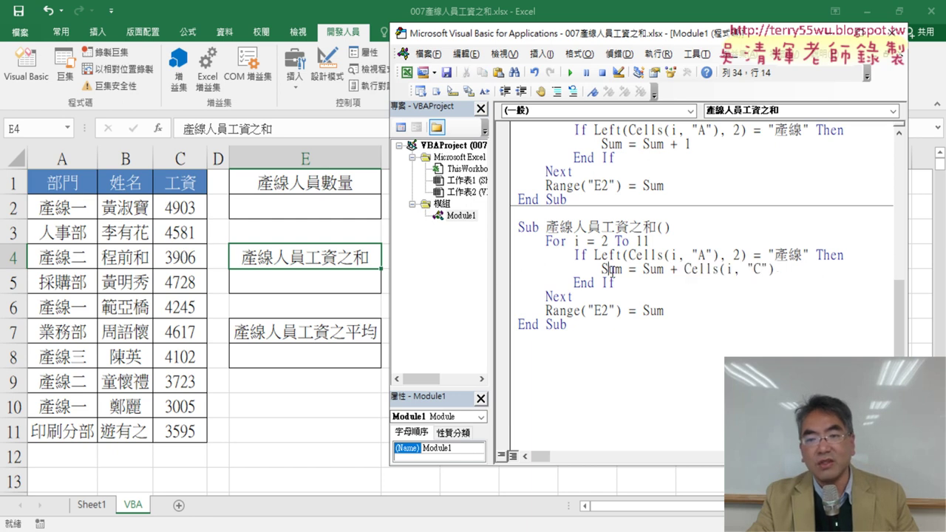
{"action": "left_click_drag", "start_coordinate": [771, 272], "coordinate": [661, 273]}
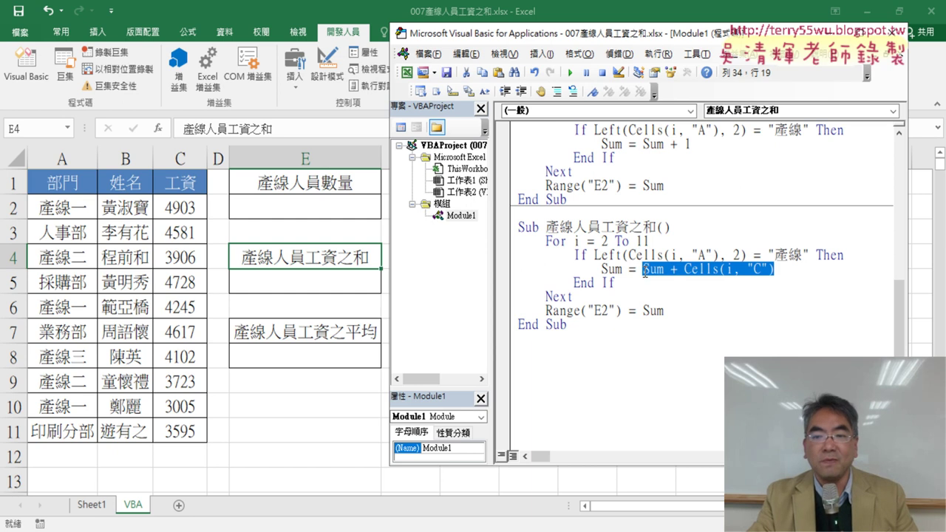
{"action": "left_click", "coordinate": [657, 311]}
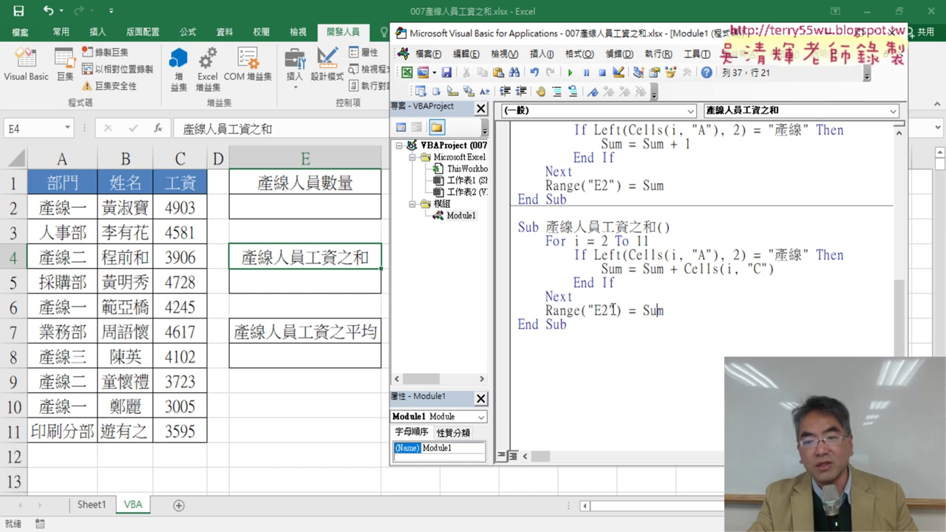
{"action": "key", "text": "shift+Left"}
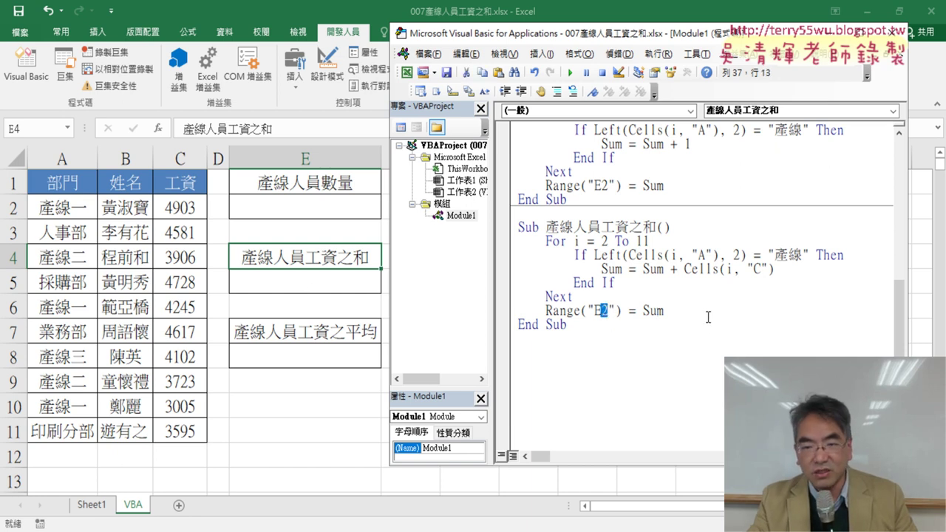
{"action": "type", "text": "5"}
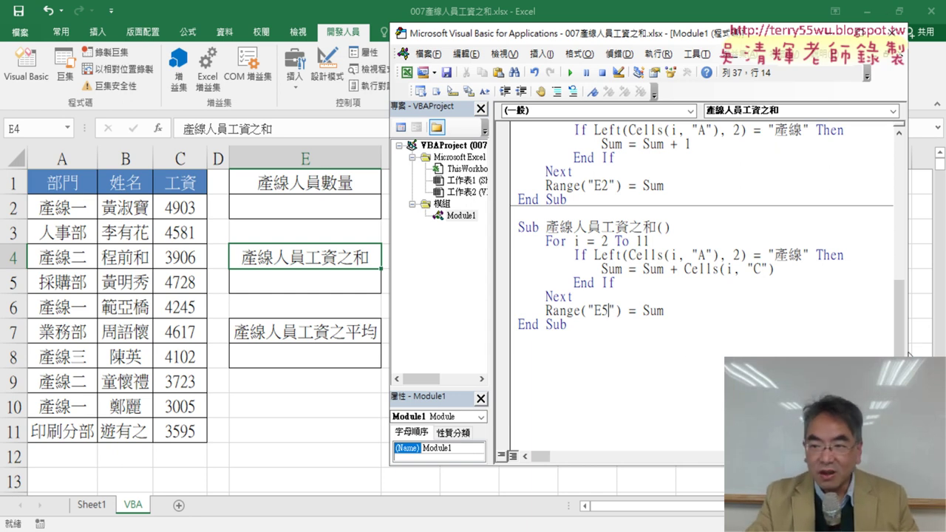
{"action": "left_click_drag", "start_coordinate": [898, 339], "coordinate": [895, 324]}
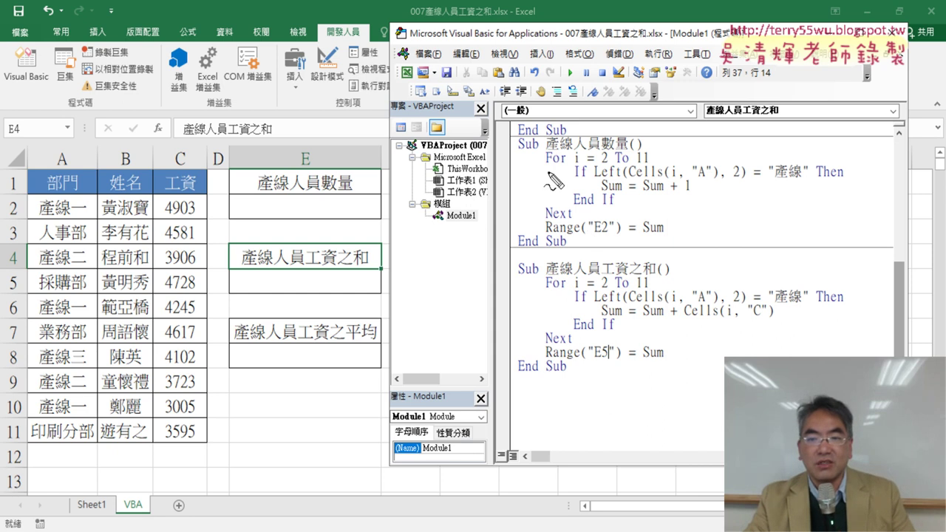
{"action": "left_click_drag", "start_coordinate": [553, 148], "coordinate": [621, 146]}
{"action": "left_click_drag", "start_coordinate": [571, 235], "coordinate": [585, 234]}
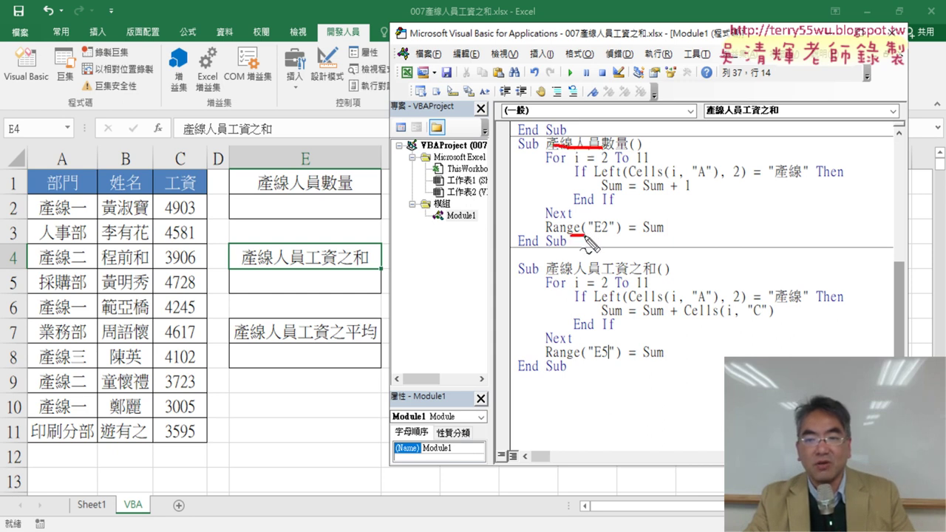
{"action": "mouse_move", "coordinate": [503, 182]}
{"action": "left_mouse_down"}
{"action": "mouse_move", "coordinate": [456, 302]}
{"action": "mouse_move", "coordinate": [432, 317]}
{"action": "left_mouse_up"}
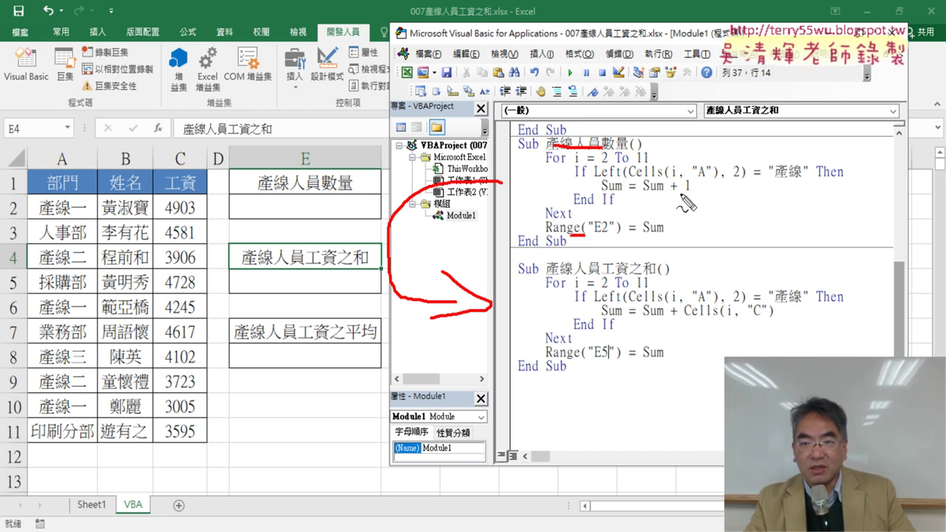
{"action": "left_click_drag", "start_coordinate": [689, 322], "coordinate": [760, 328]}
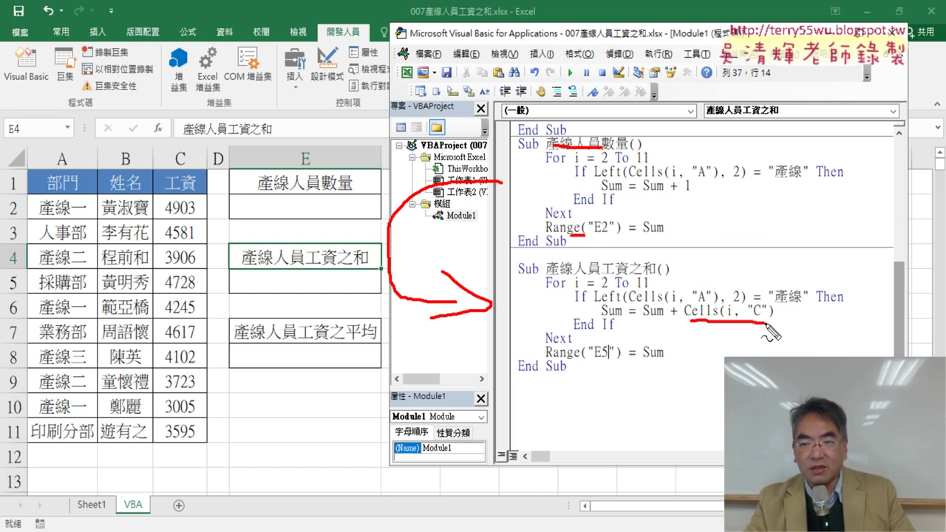
{"action": "left_click_drag", "start_coordinate": [801, 300], "coordinate": [789, 317]}
{"action": "left_click", "coordinate": [802, 318]}
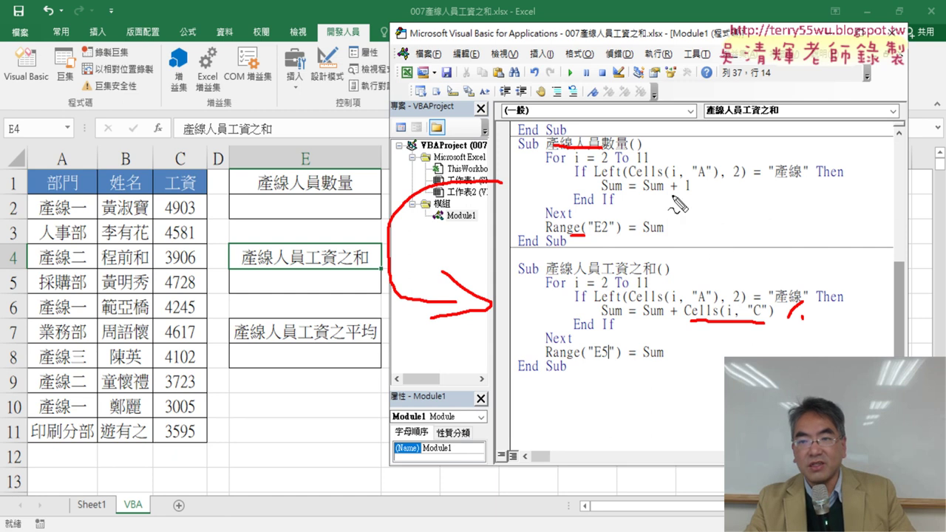
{"action": "left_click_drag", "start_coordinate": [671, 196], "coordinate": [700, 202]}
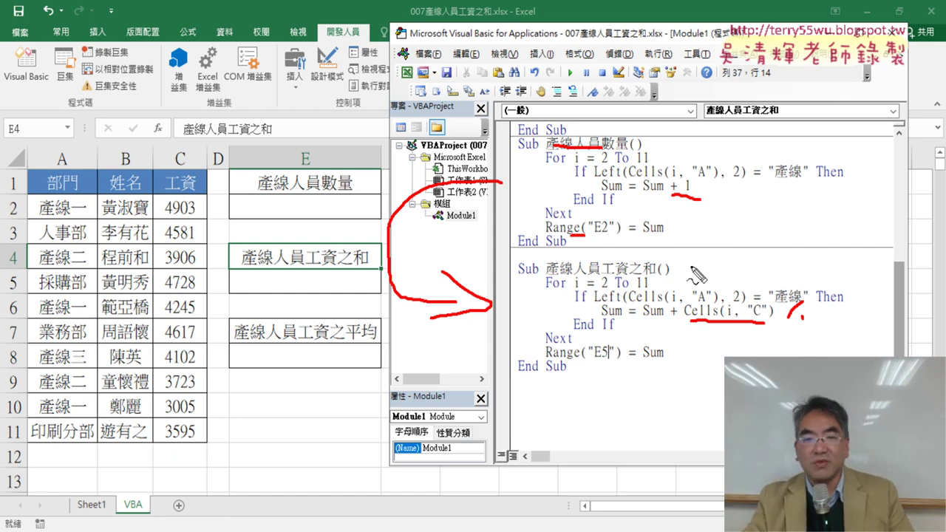
{"action": "mouse_move", "coordinate": [193, 220]}
{"action": "left_mouse_down"}
{"action": "mouse_move", "coordinate": [177, 222]}
{"action": "mouse_move", "coordinate": [197, 224]}
{"action": "left_mouse_up"}
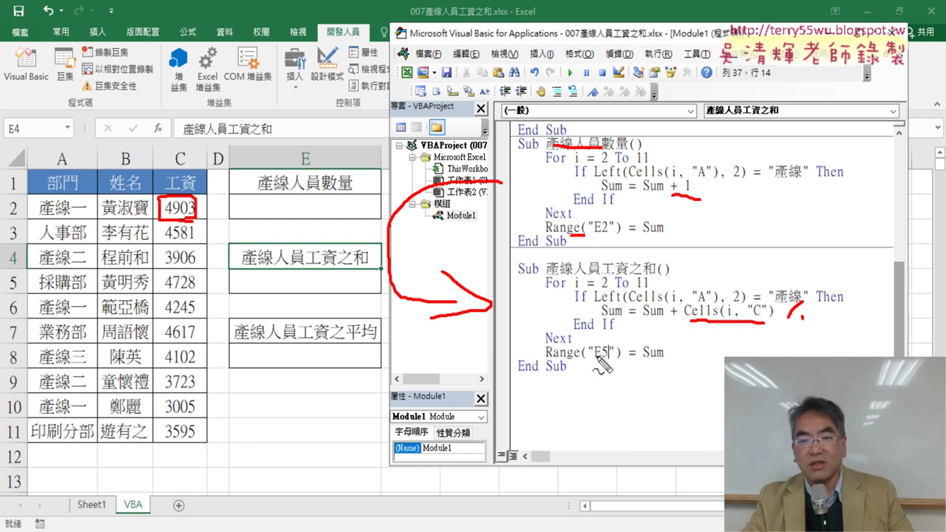
{"action": "left_click_drag", "start_coordinate": [595, 361], "coordinate": [608, 361]}
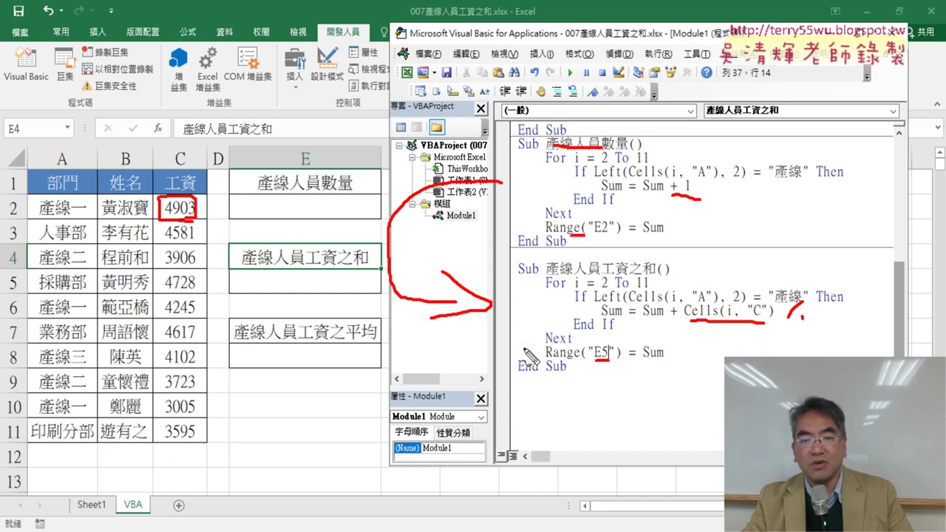
{"action": "left_click_drag", "start_coordinate": [686, 348], "coordinate": [724, 361]}
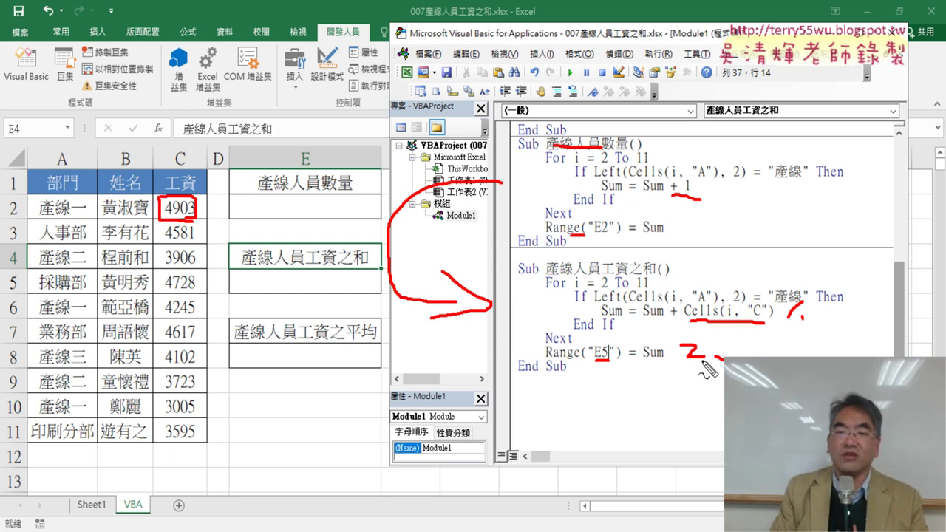
{"action": "key", "text": "Escape"}
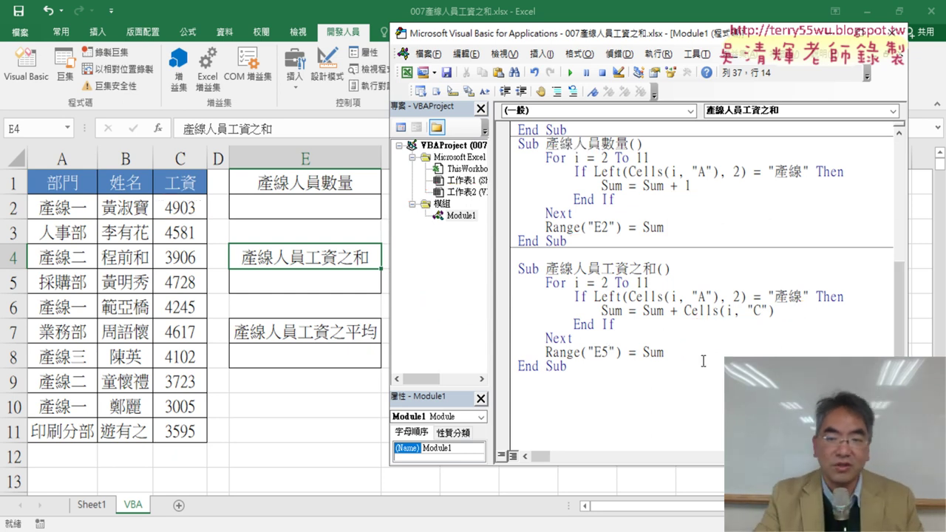
Run the wage-total macro (E5 = 23884) and the staff-count macro (E2 = 6).
{"action": "left_click", "coordinate": [629, 311]}
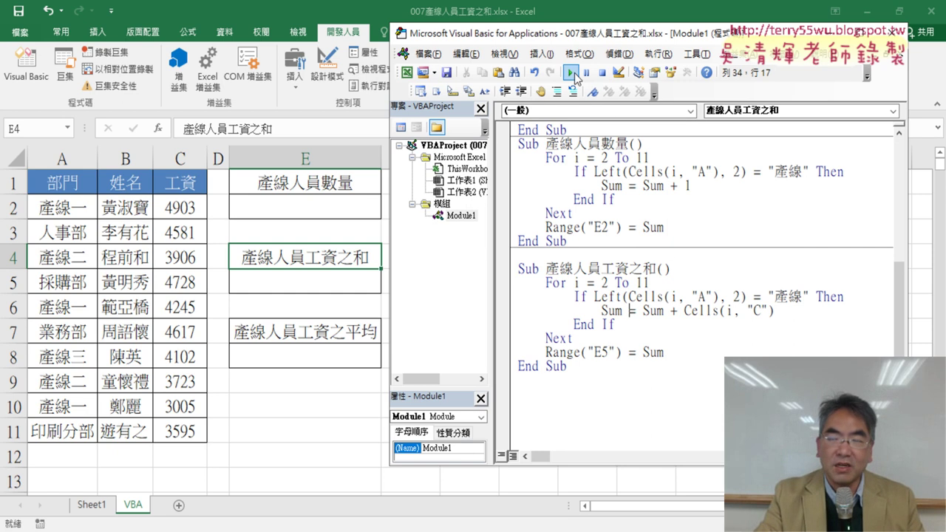
{"action": "left_click", "coordinate": [572, 74]}
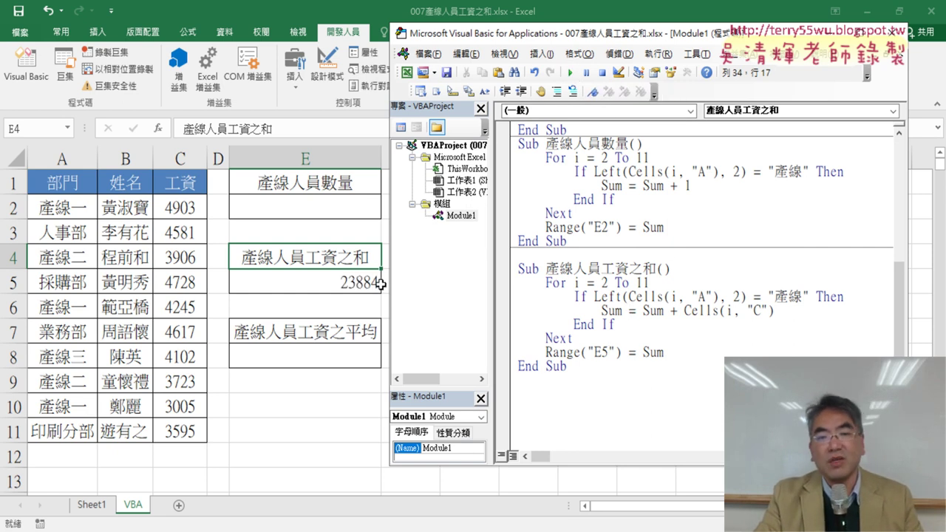
{"action": "left_click", "coordinate": [645, 175]}
{"action": "left_click", "coordinate": [572, 73]}
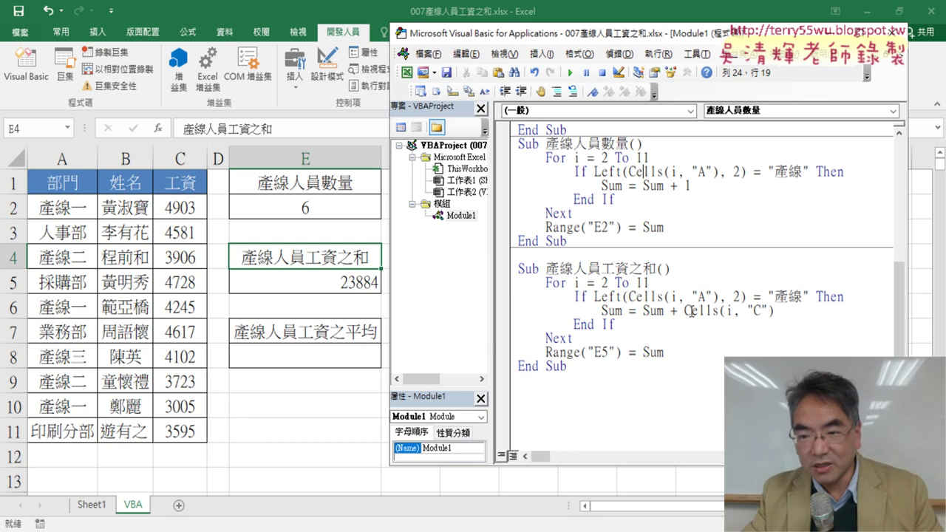
Review the wage macro's column C reference and its E5 output cell.
{"action": "left_click_drag", "start_coordinate": [685, 311], "coordinate": [774, 310]}
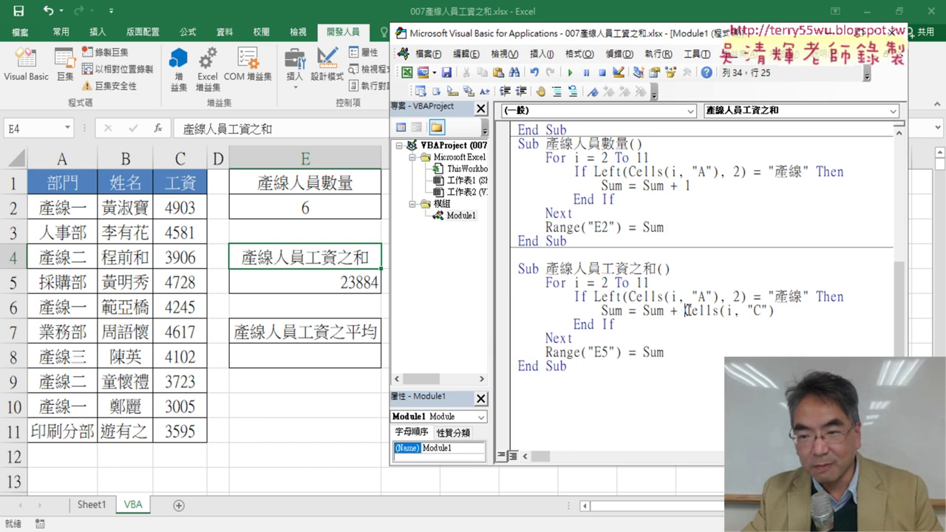
{"action": "double_click", "coordinate": [605, 352]}
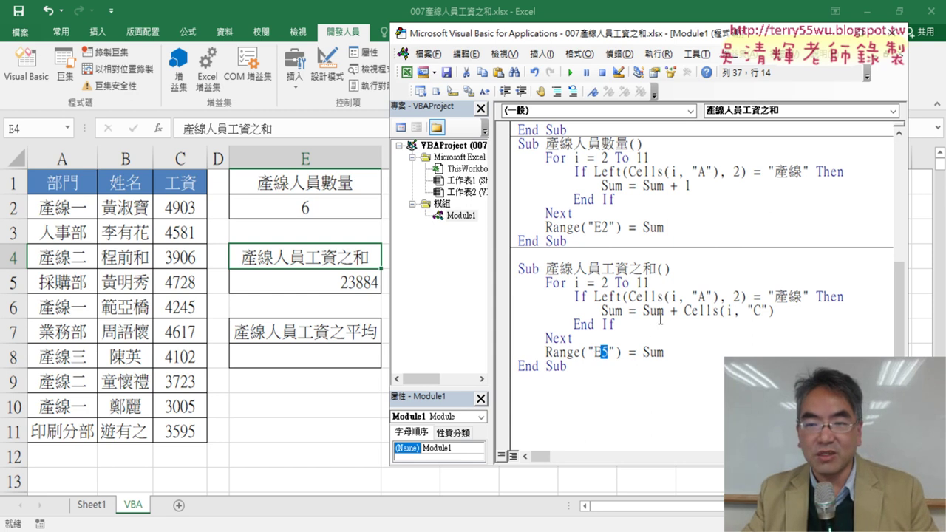
{"action": "mouse_move", "coordinate": [663, 12]}
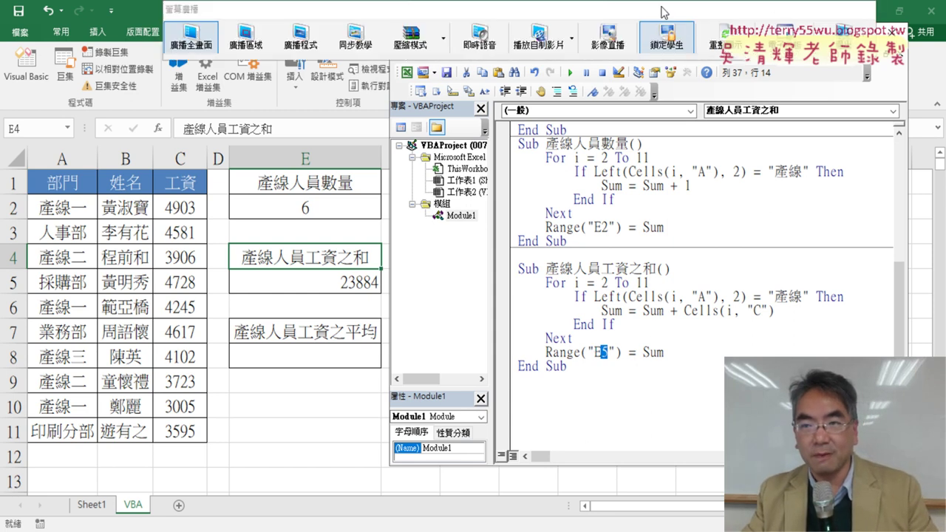
{"action": "left_click", "coordinate": [847, 37]}
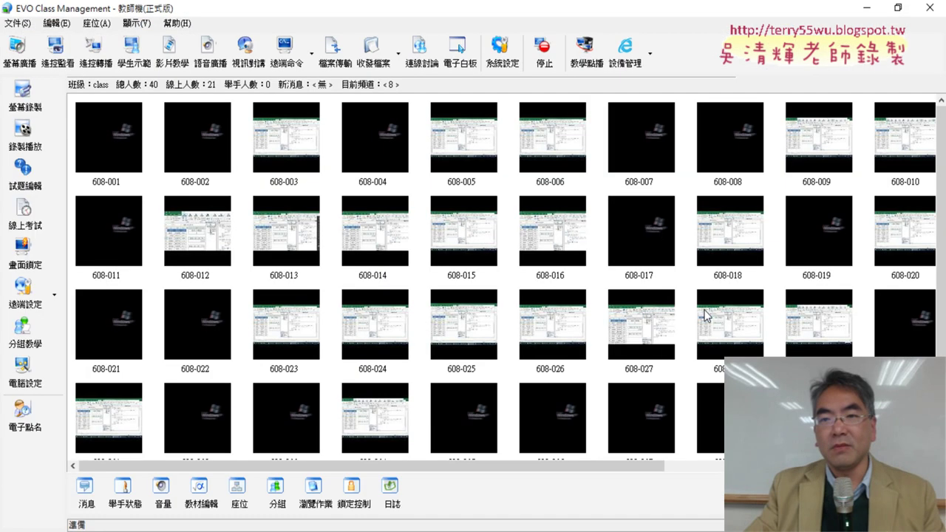
{"action": "left_click", "coordinate": [867, 14]}
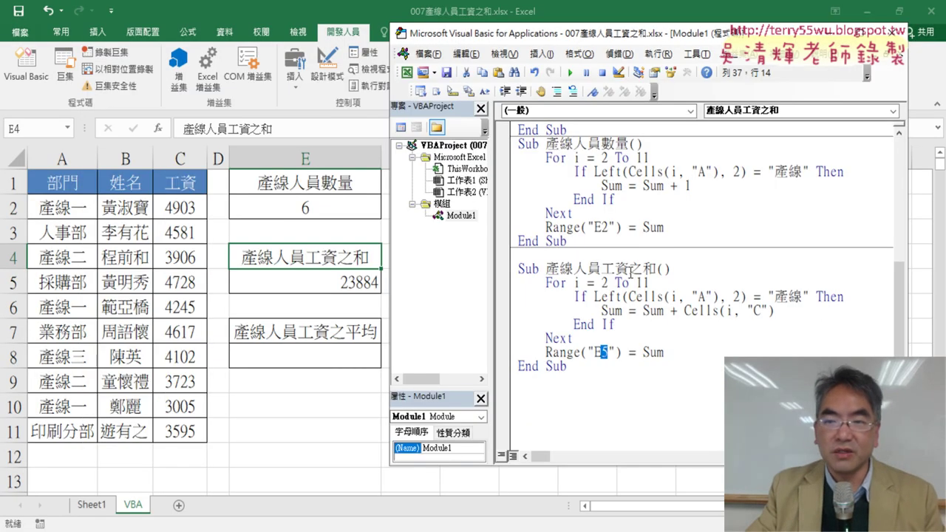
{"action": "left_click_drag", "start_coordinate": [547, 143], "coordinate": [628, 144]}
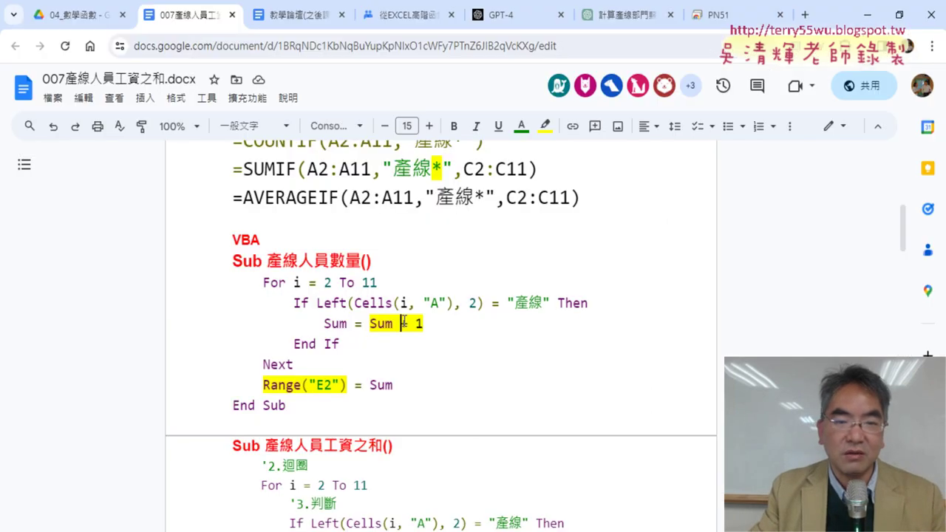
Select the Sub 產線人員數量 macro block in the 007產線人員工資之和.docx notes.
{"action": "left_click_drag", "start_coordinate": [230, 261], "coordinate": [381, 407]}
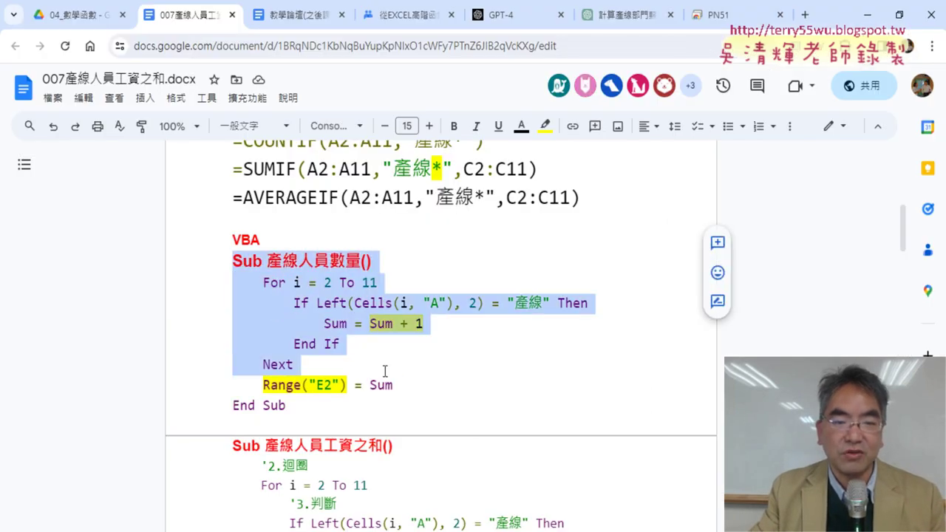